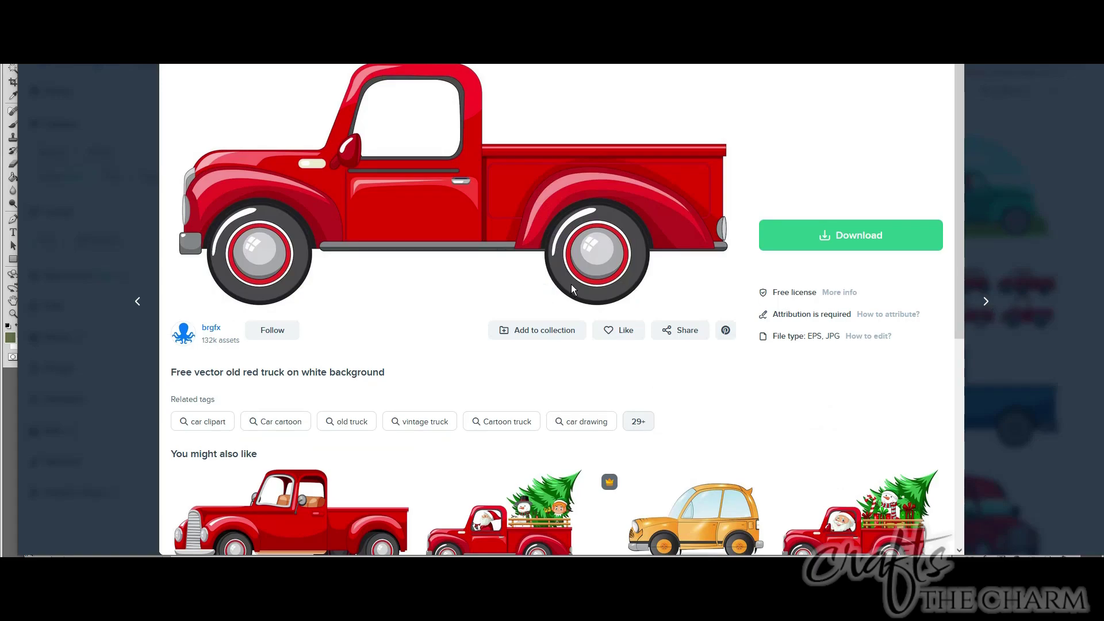
Copy the web attribution link for the old red truck vector and download the vector free with attribution
{"action": "left_click", "coordinate": [883, 314]}
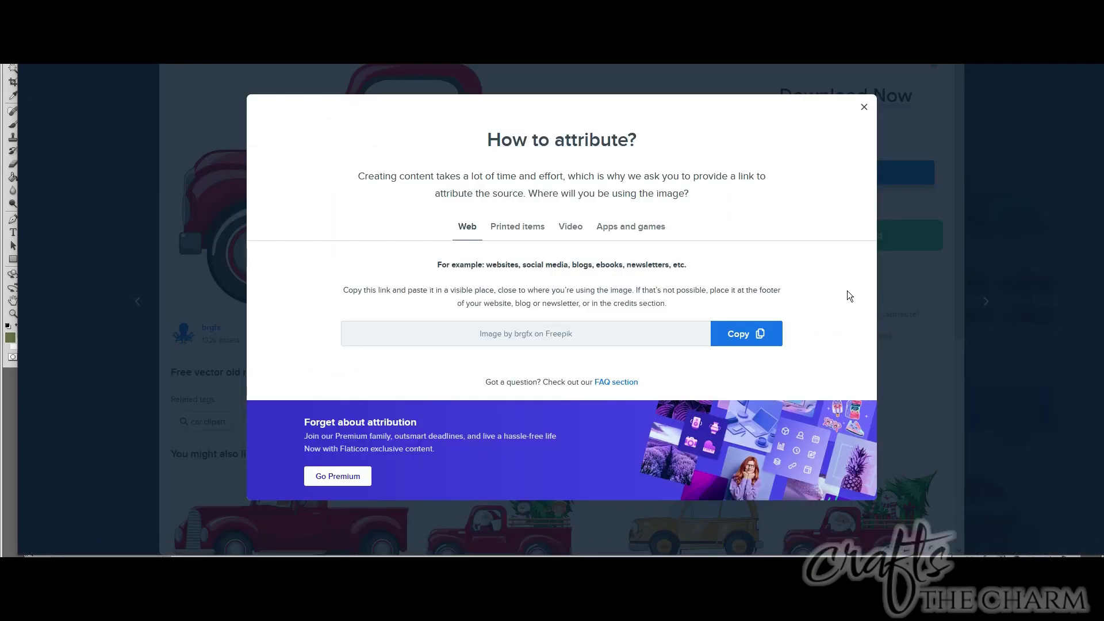
{"action": "left_click", "coordinate": [747, 338]}
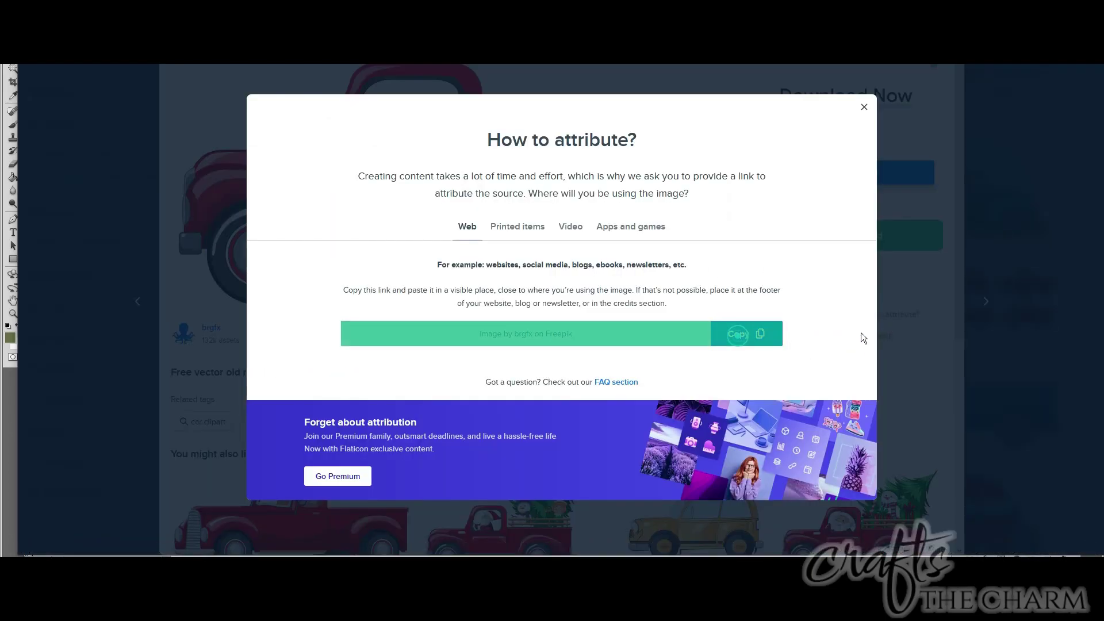
{"action": "left_click", "coordinate": [864, 107]}
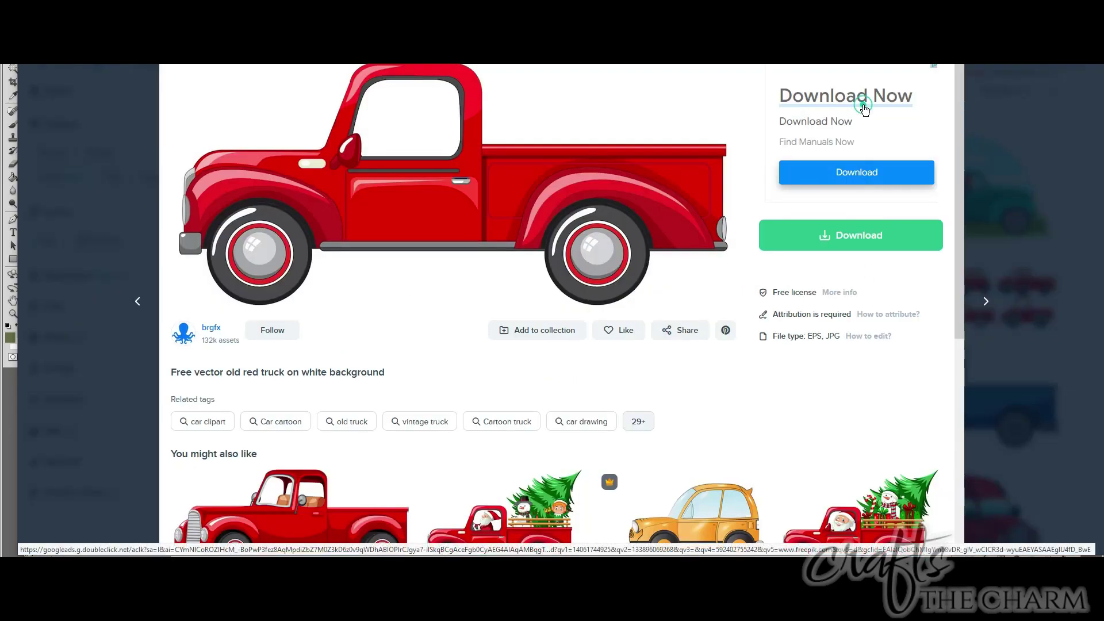
{"action": "left_click", "coordinate": [829, 237]}
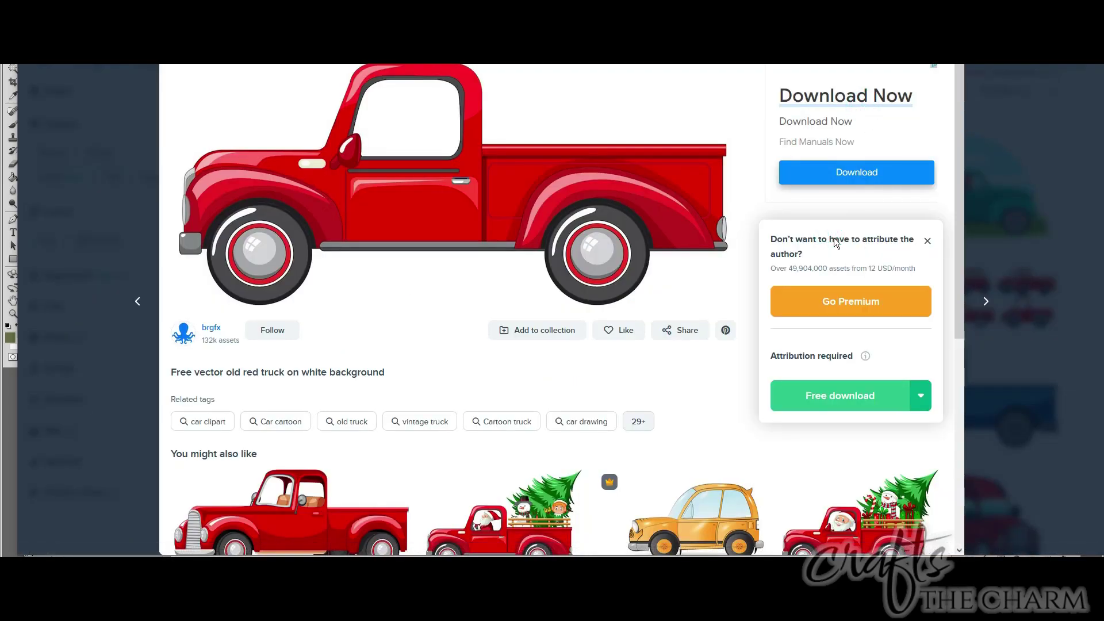
{"action": "left_click", "coordinate": [840, 396]}
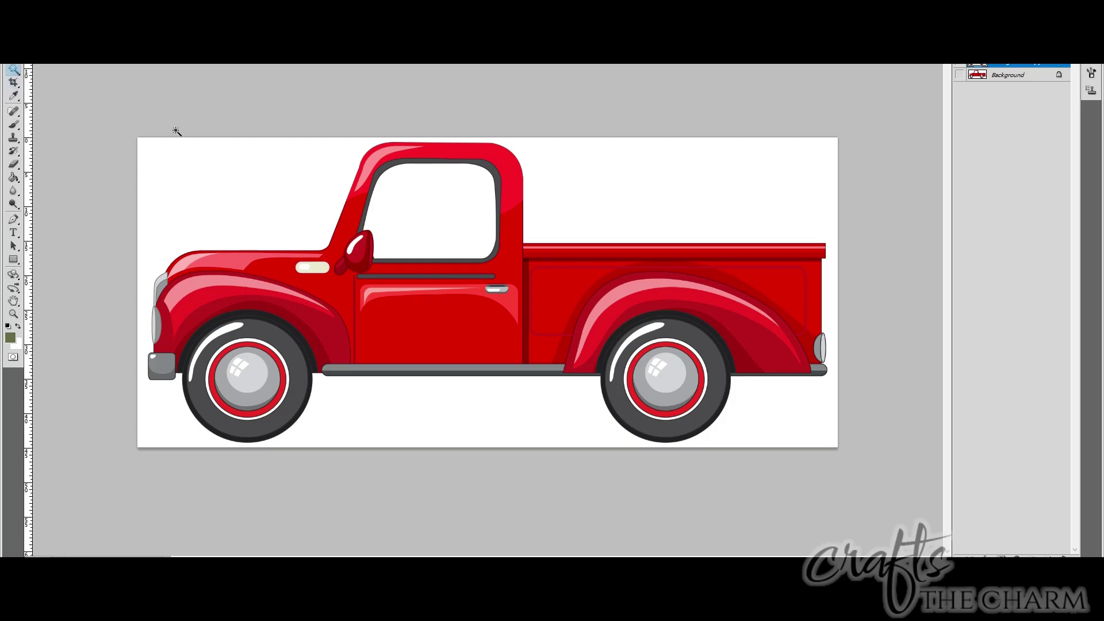
In Photoshop, select the white background around the truck and inside its window, exclude both wheels from the selection, and delete the background
{"action": "left_click", "coordinate": [298, 181]}
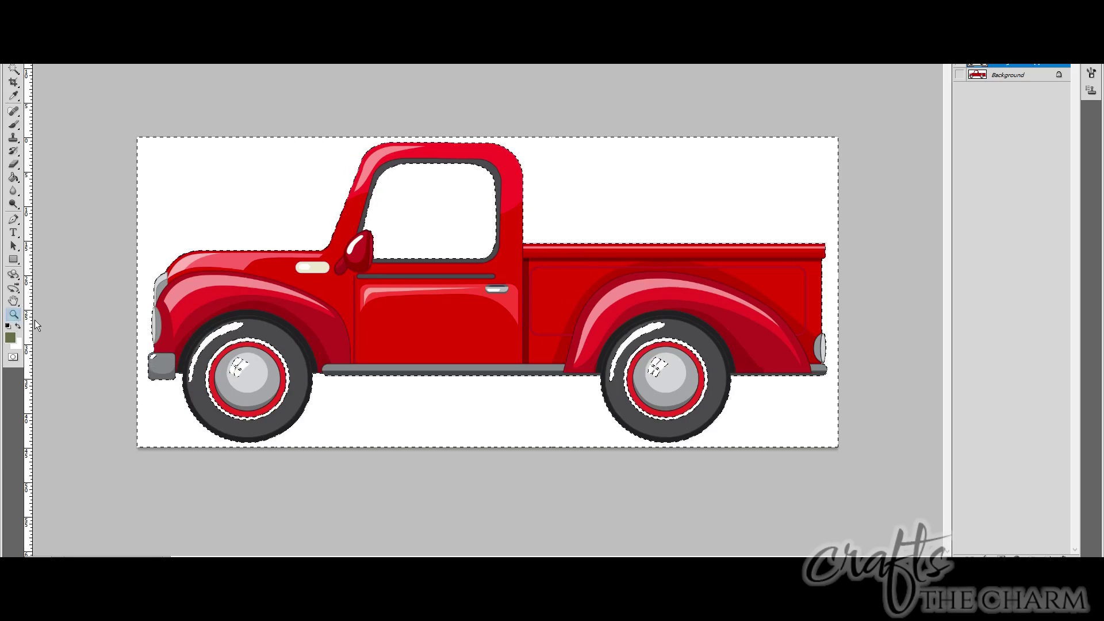
{"action": "key", "text": "ctrl+plus"}
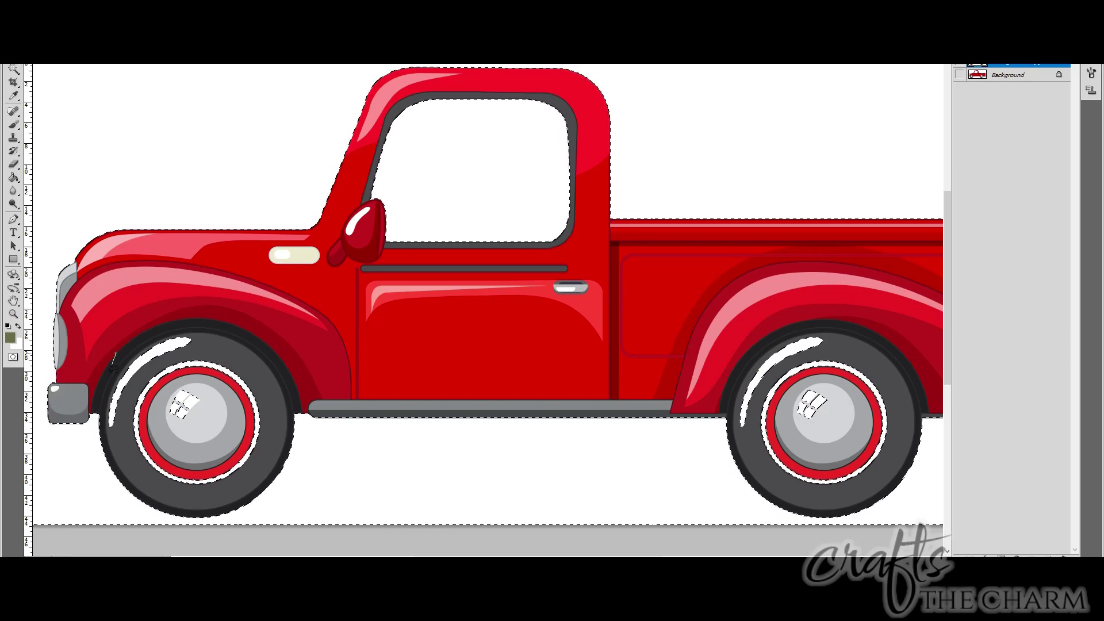
{"action": "left_click_drag", "start_coordinate": [268, 387], "coordinate": [271, 368]}
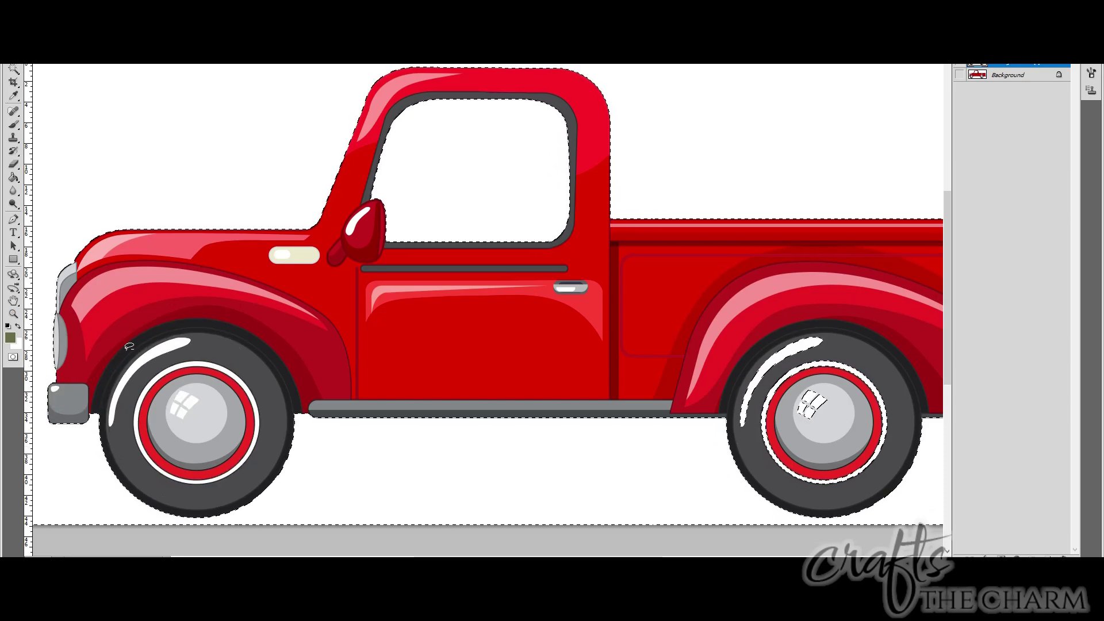
{"action": "left_click_drag", "start_coordinate": [895, 443], "coordinate": [888, 368]}
{"action": "key", "text": "Delete"}
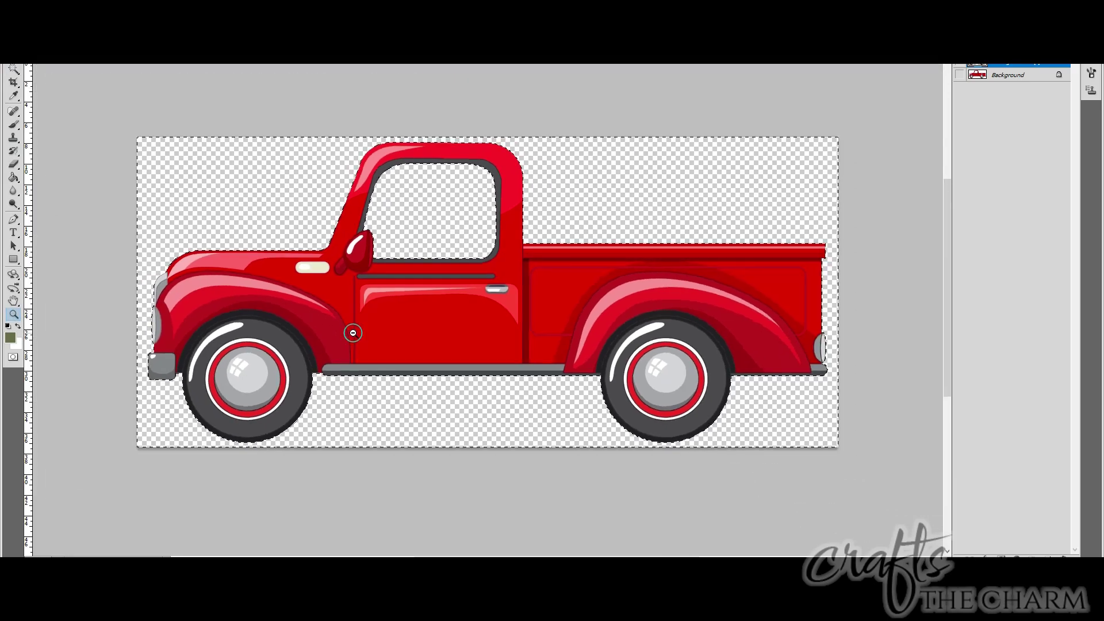
{"action": "left_click", "coordinate": [354, 333], "text": "alt"}
{"action": "key", "text": "e"}
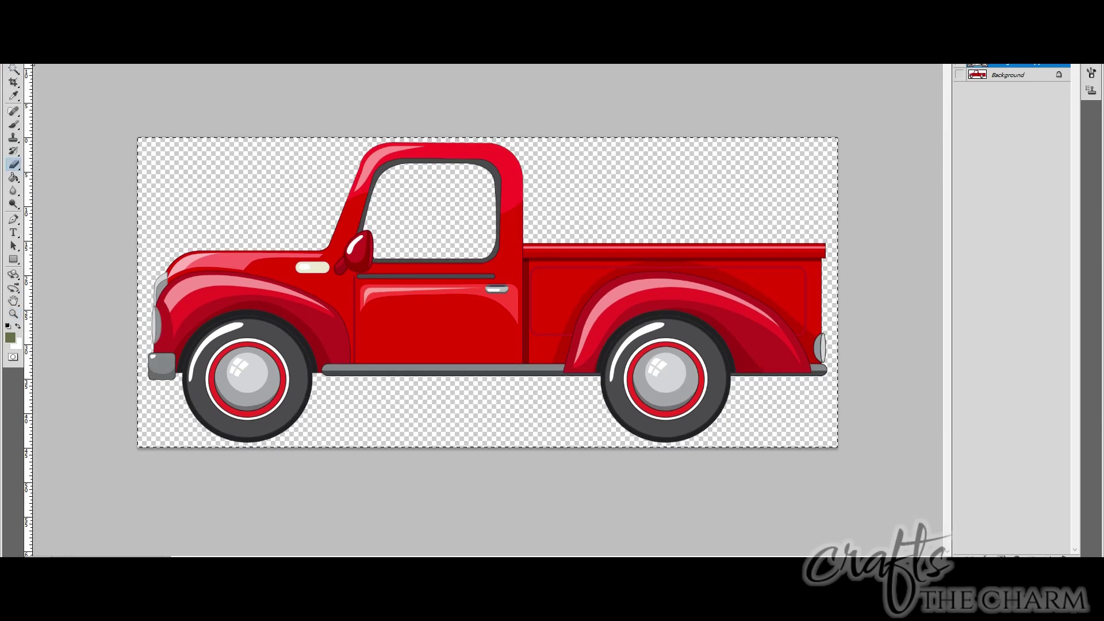
Flip the cut-out truck horizontally and clear the selection
{"action": "left_click", "coordinate": [55, 2]}
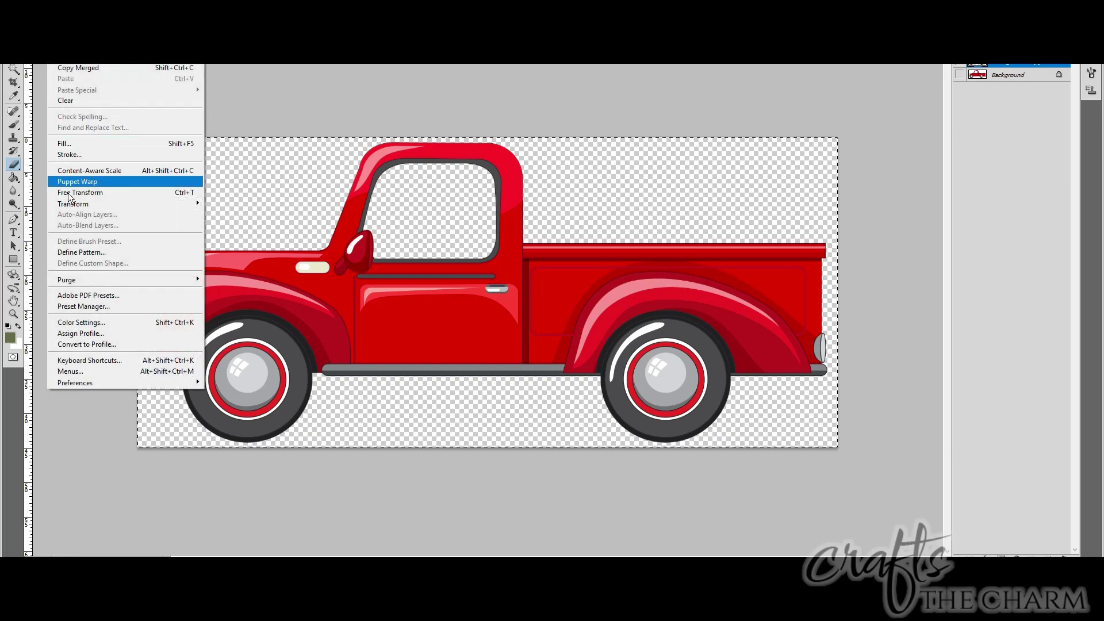
{"action": "mouse_move", "coordinate": [70, 206]}
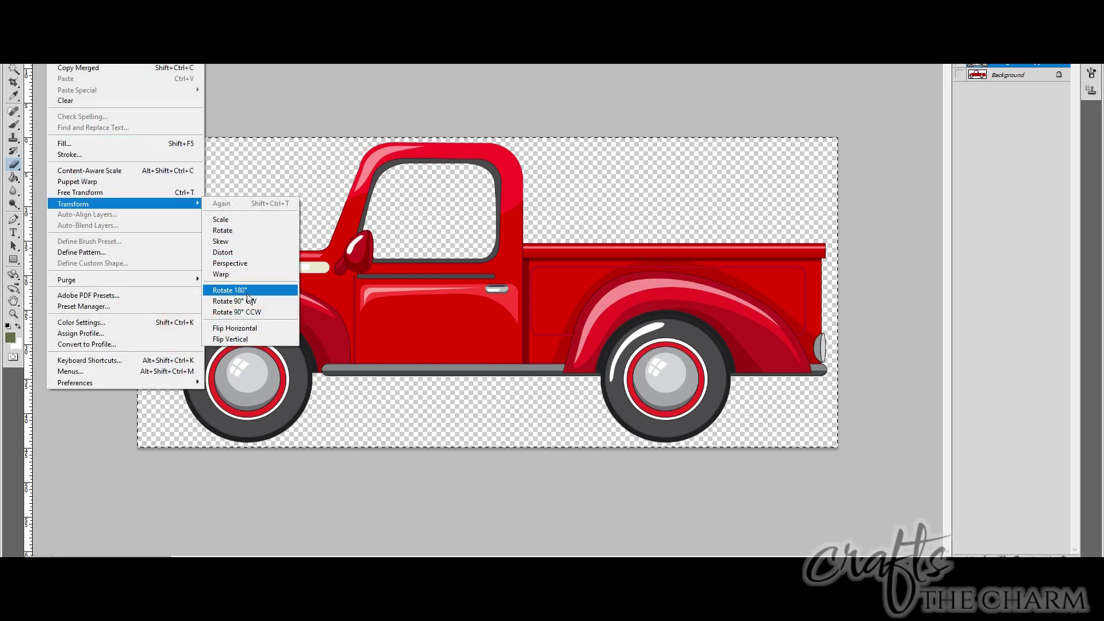
{"action": "left_click", "coordinate": [250, 329]}
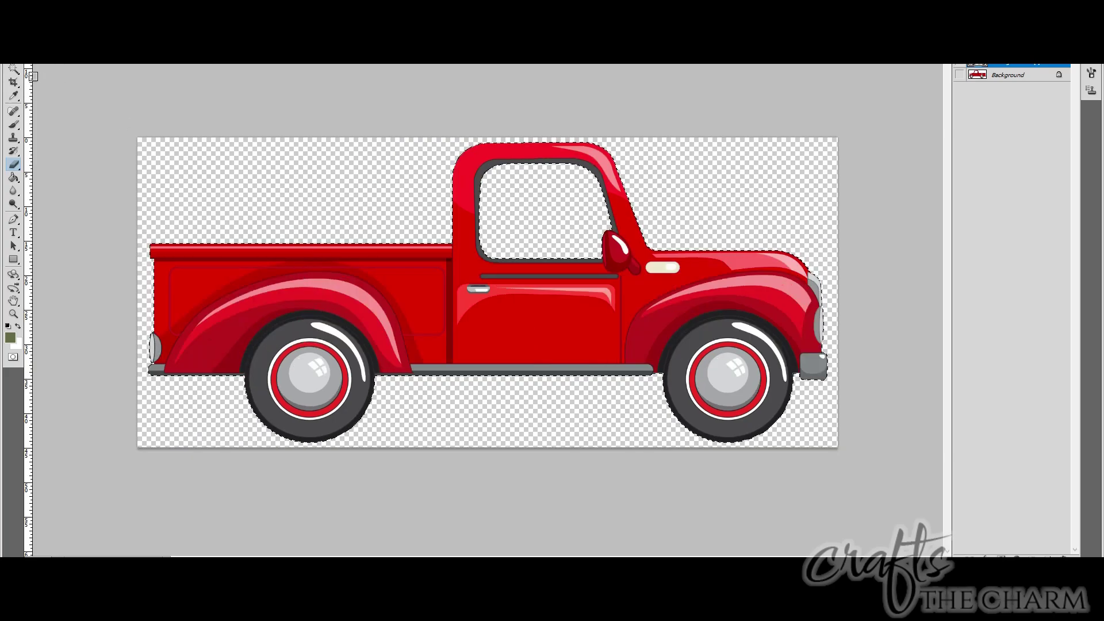
{"action": "left_click", "coordinate": [385, 196]}
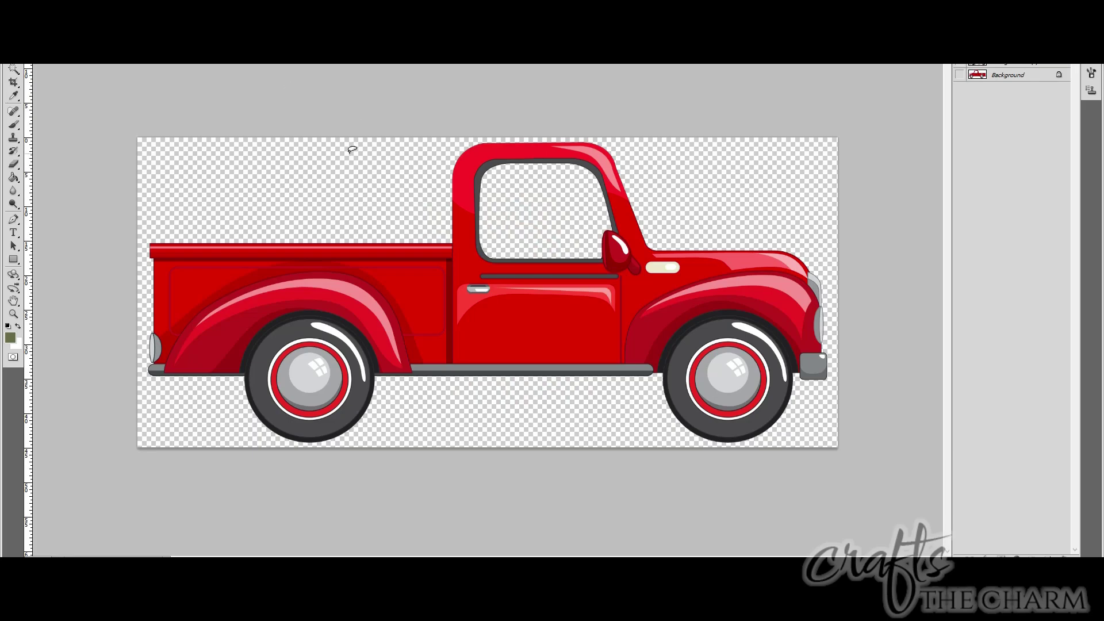
Paste the Crafts the Charm logo, enlarge it and position it centrally on the truck's door
{"action": "key", "text": "ctrl+v"}
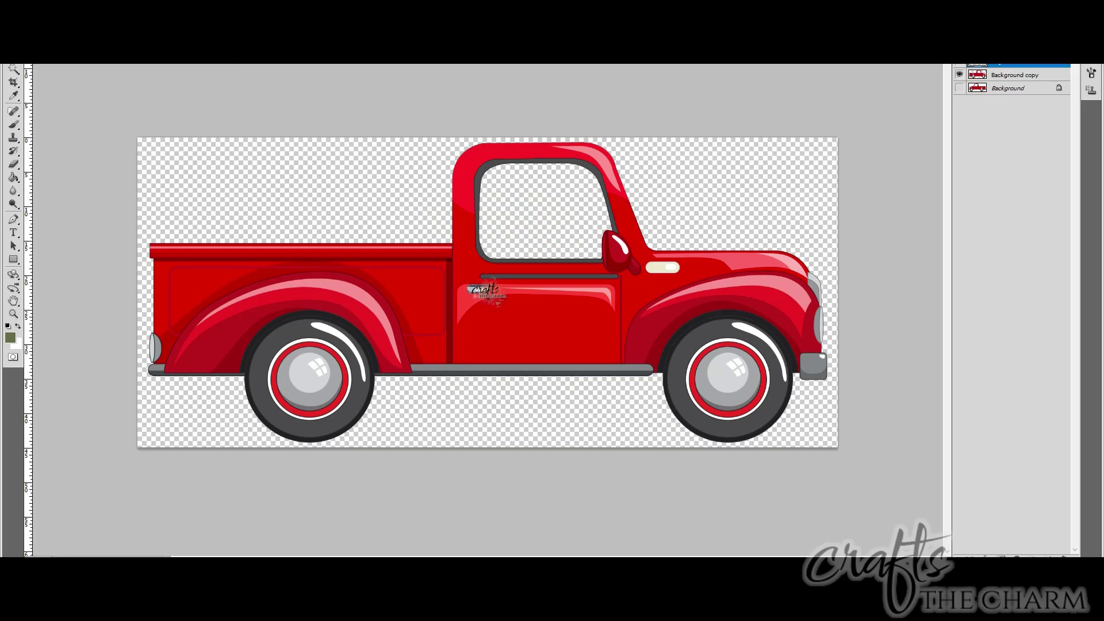
{"action": "key", "text": "ctrl+t"}
{"action": "left_click_drag", "start_coordinate": [508, 313], "coordinate": [576, 370]}
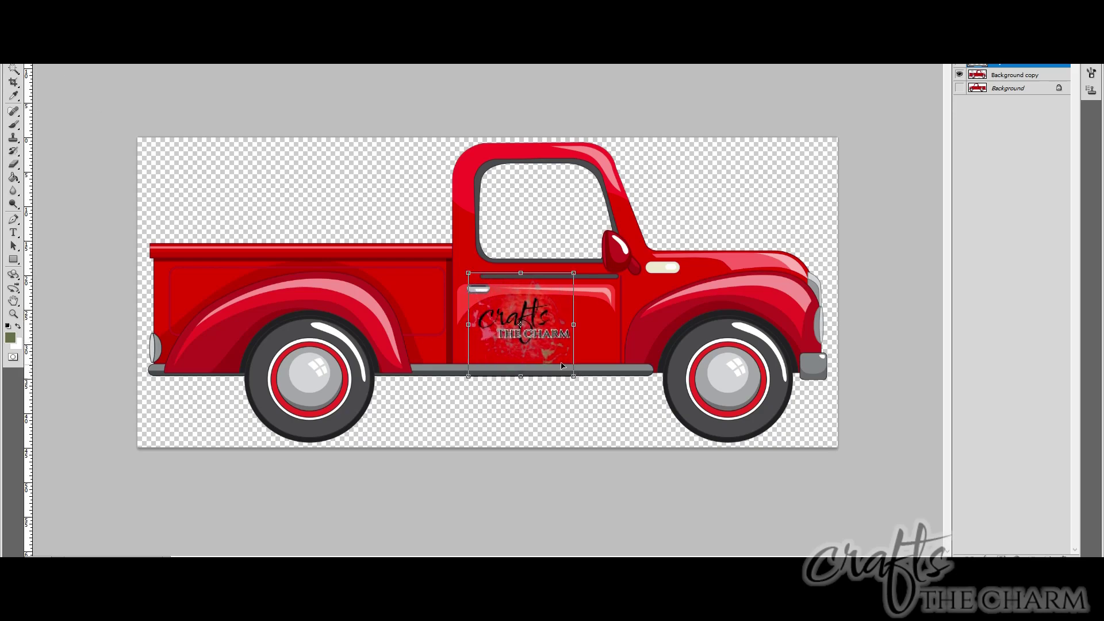
{"action": "left_click_drag", "start_coordinate": [537, 337], "coordinate": [563, 322]}
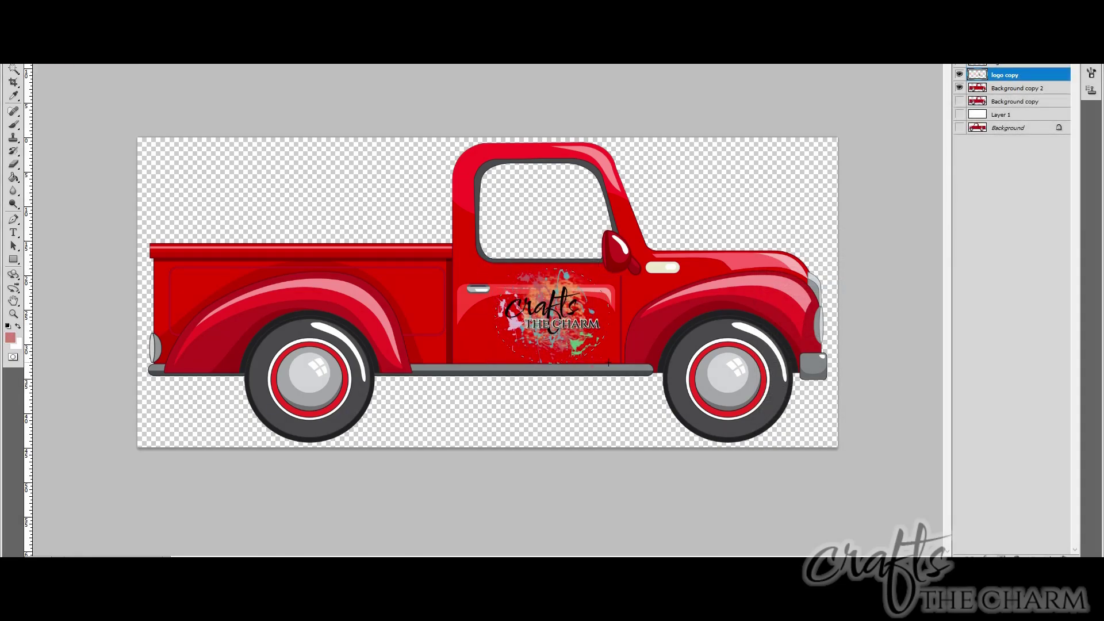
Expand the oval selection around the door logo in several passes, nudging it slightly right and down to centre it
{"action": "left_click", "coordinate": [141, 57]}
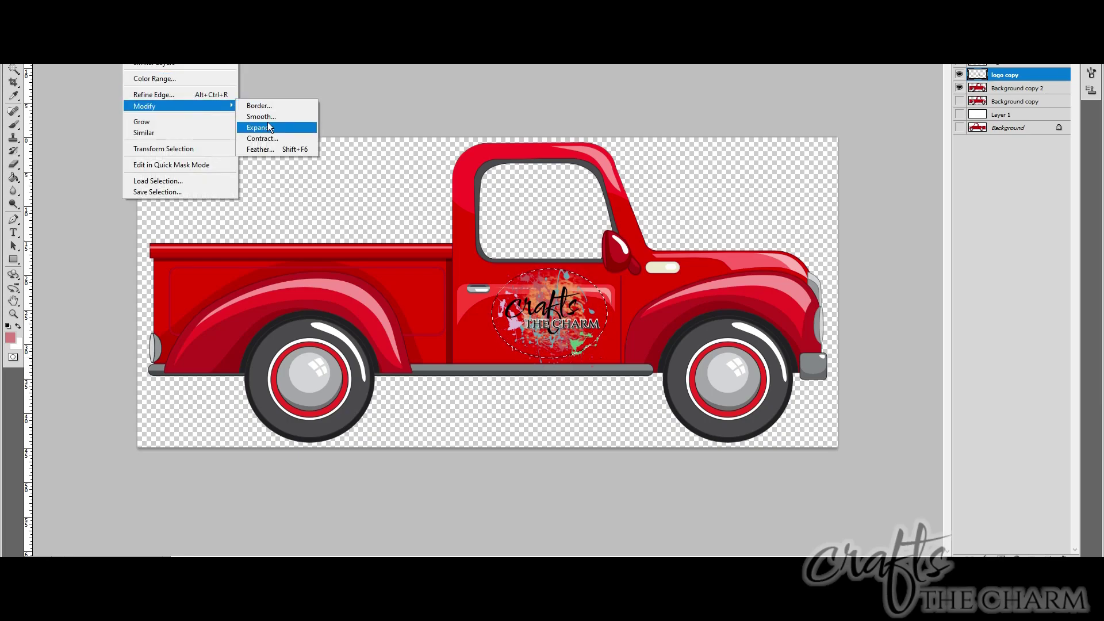
{"action": "left_click", "coordinate": [293, 123]}
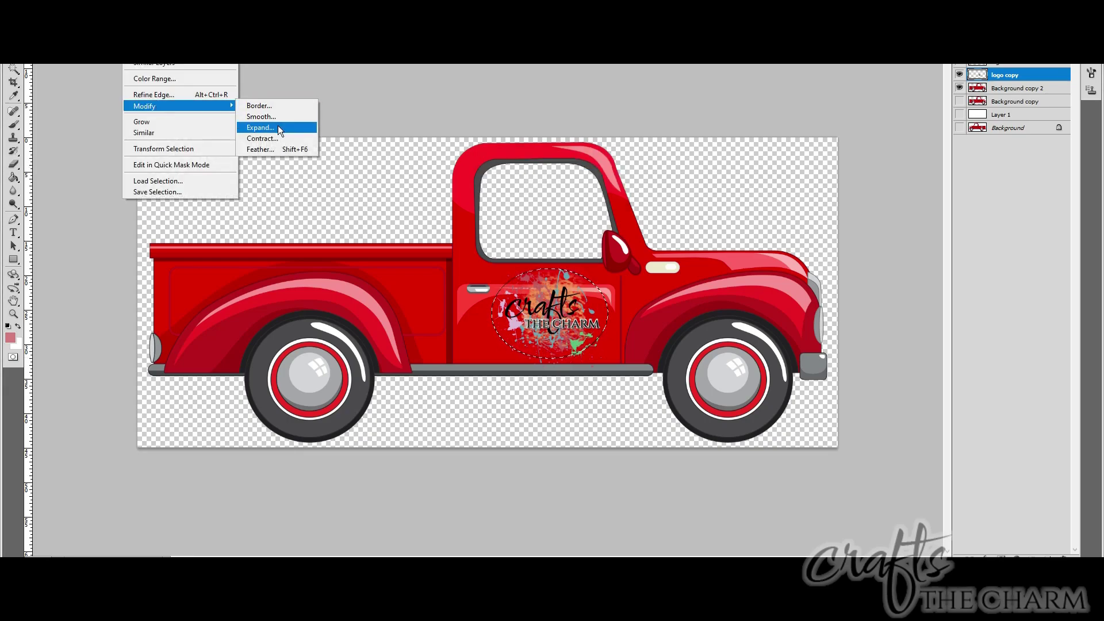
{"action": "left_click", "coordinate": [279, 126]}
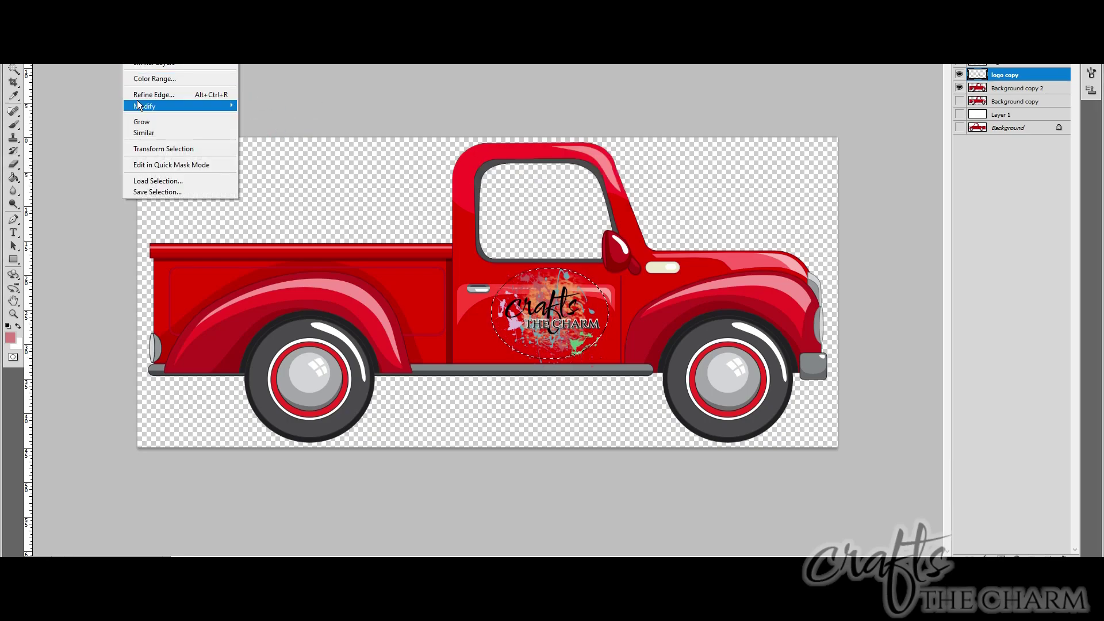
{"action": "left_click", "coordinate": [266, 126]}
{"action": "key", "text": "Return"}
{"action": "key", "text": "Right"}
{"action": "key", "text": "Right"}
{"action": "key", "text": "Right"}
{"action": "key", "text": "Right"}
{"action": "key", "text": "Right"}
{"action": "key", "text": "Right"}
{"action": "key", "text": "Right"}
{"action": "key", "text": "Down"}
{"action": "key", "text": "Down"}
{"action": "key", "text": "Down"}
{"action": "left_click", "coordinate": [133, 3]}
{"action": "left_click", "coordinate": [279, 126]}
{"action": "key", "text": "Return"}
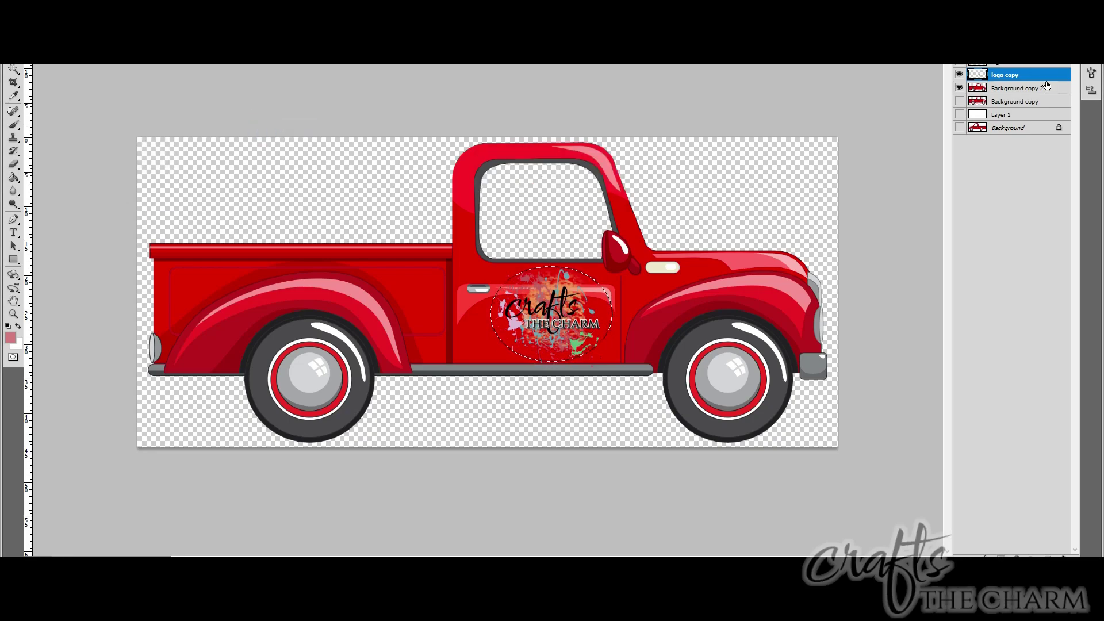
Add a new layer beneath the logo and fill the oval selection with white at Normal mode and 100% opacity
{"action": "key", "text": "alt+bracketleft"}
{"action": "key", "text": "ctrl+shift+n"}
{"action": "left_click", "coordinate": [664, 163]}
{"action": "left_click", "coordinate": [53, 3]}
{"action": "left_click", "coordinate": [68, 143]}
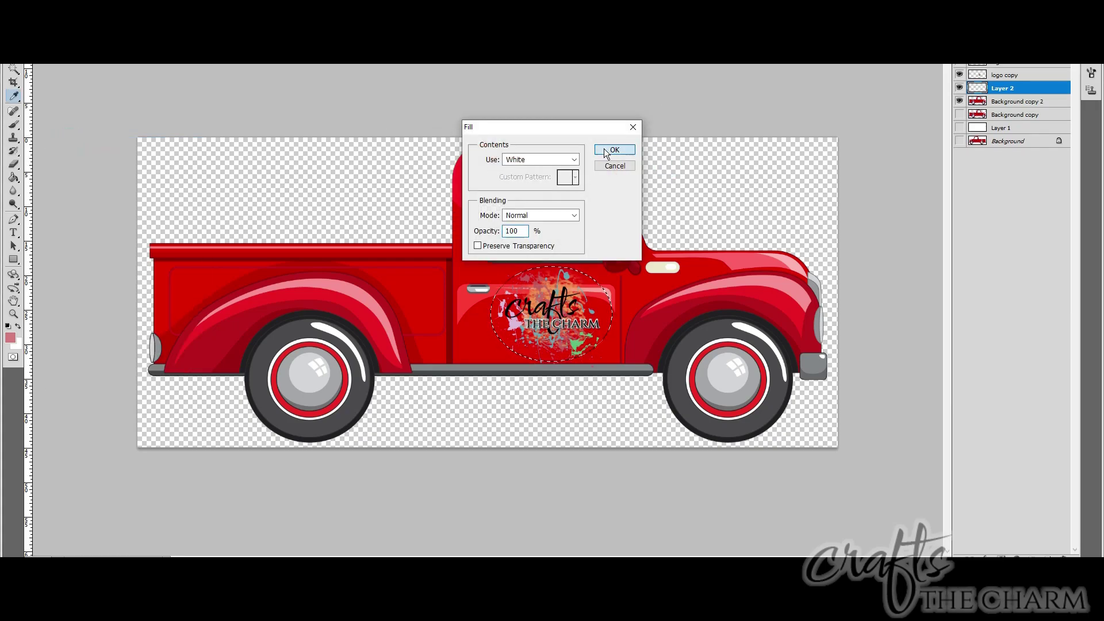
{"action": "left_click", "coordinate": [603, 148]}
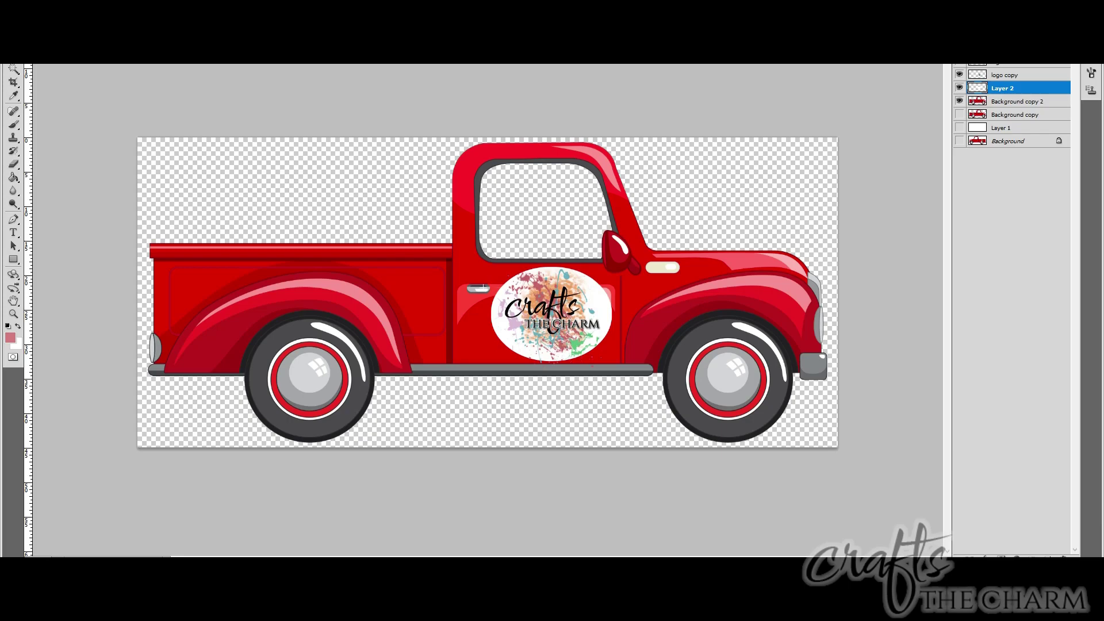
Select the door's light highlight area on Background copy 2 with the white oval hidden, and show and reactivate the oval's layer
{"action": "left_click", "coordinate": [959, 88]}
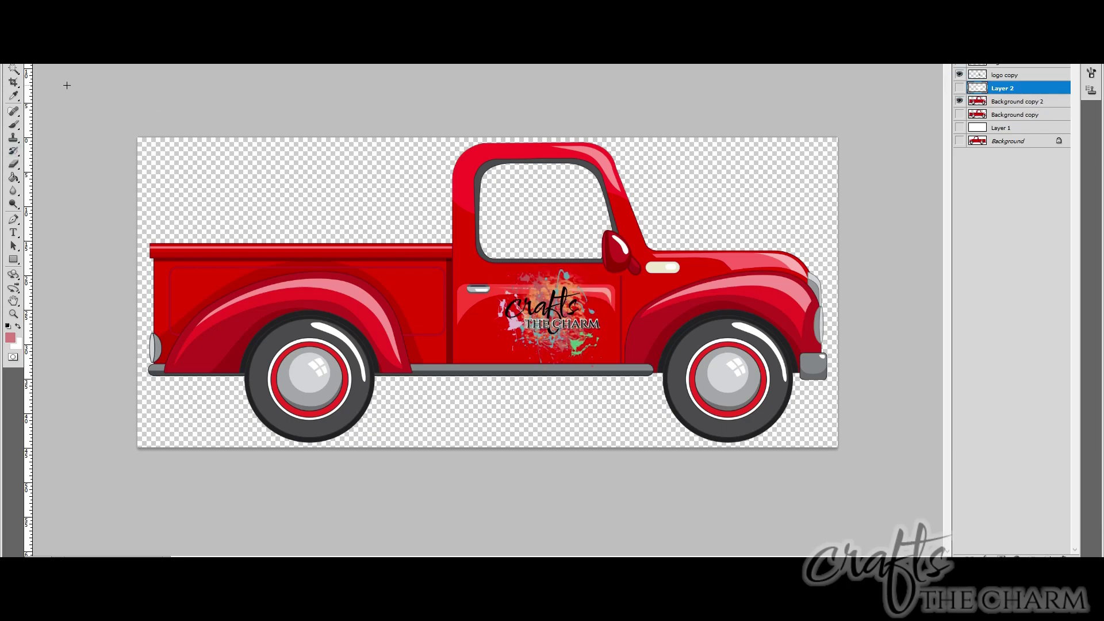
{"action": "left_click", "coordinate": [1015, 101]}
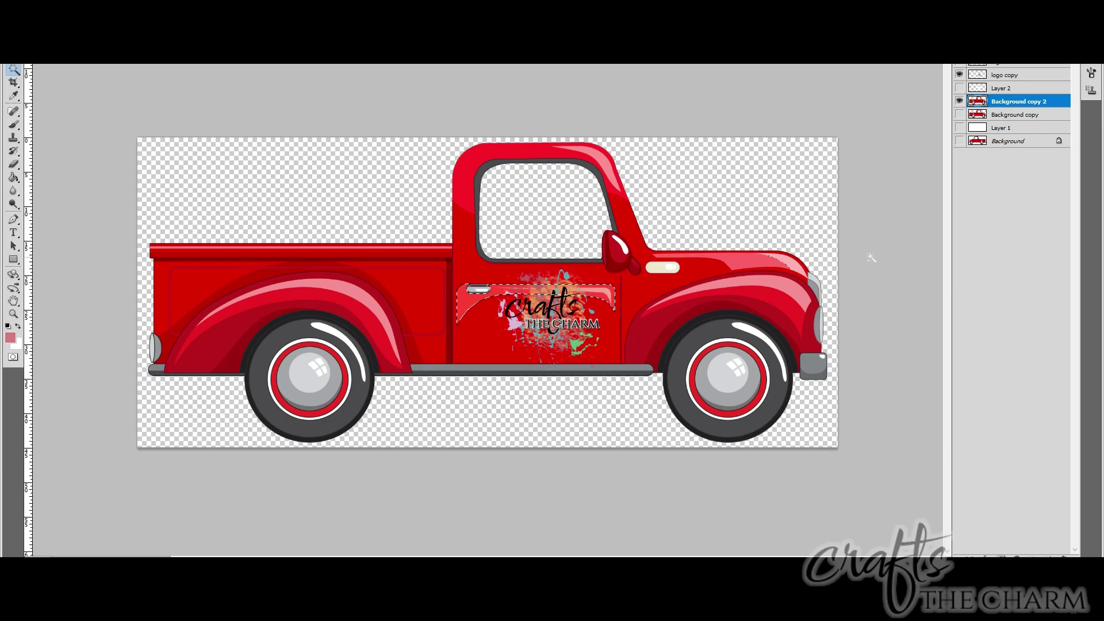
{"action": "left_click", "coordinate": [959, 89]}
{"action": "left_click", "coordinate": [1000, 88]}
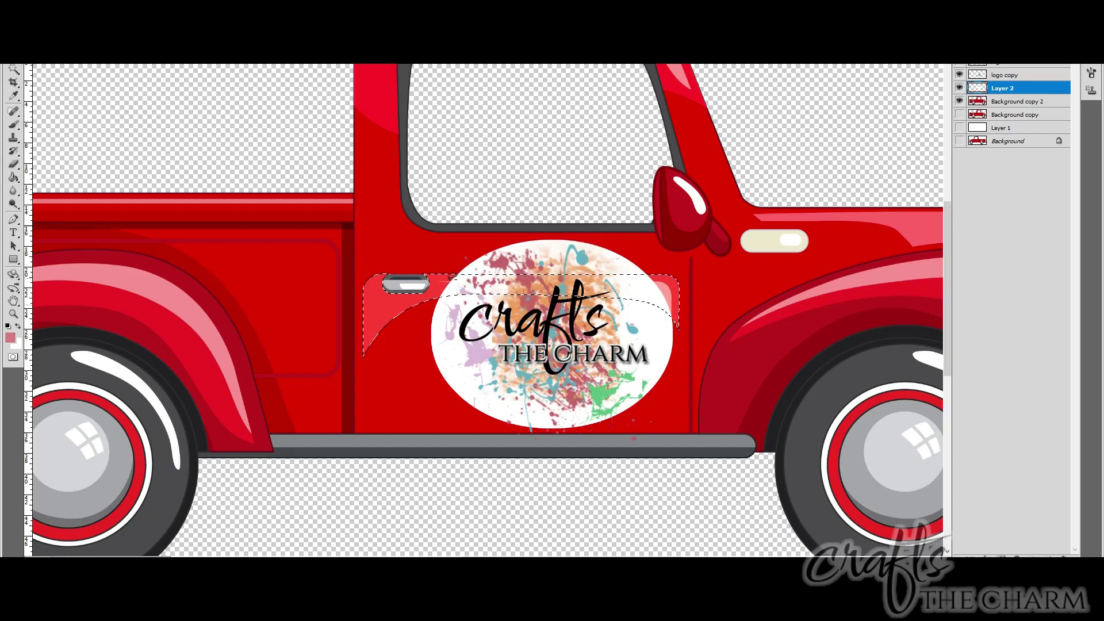
Remove the parts of the highlight selection that lie outside the white oval and invert the selection
{"action": "mouse_move", "coordinate": [458, 272]}
{"action": "left_mouse_down"}
{"action": "mouse_move", "coordinate": [320, 282]}
{"action": "mouse_move", "coordinate": [464, 247]}
{"action": "left_mouse_up"}
{"action": "mouse_move", "coordinate": [648, 274]}
{"action": "left_mouse_down"}
{"action": "mouse_move", "coordinate": [681, 335]}
{"action": "mouse_move", "coordinate": [703, 288]}
{"action": "mouse_move", "coordinate": [667, 295]}
{"action": "left_mouse_up"}
{"action": "scroll", "coordinate": [247, 101], "scroll_direction": "down", "scroll_amount": 3}
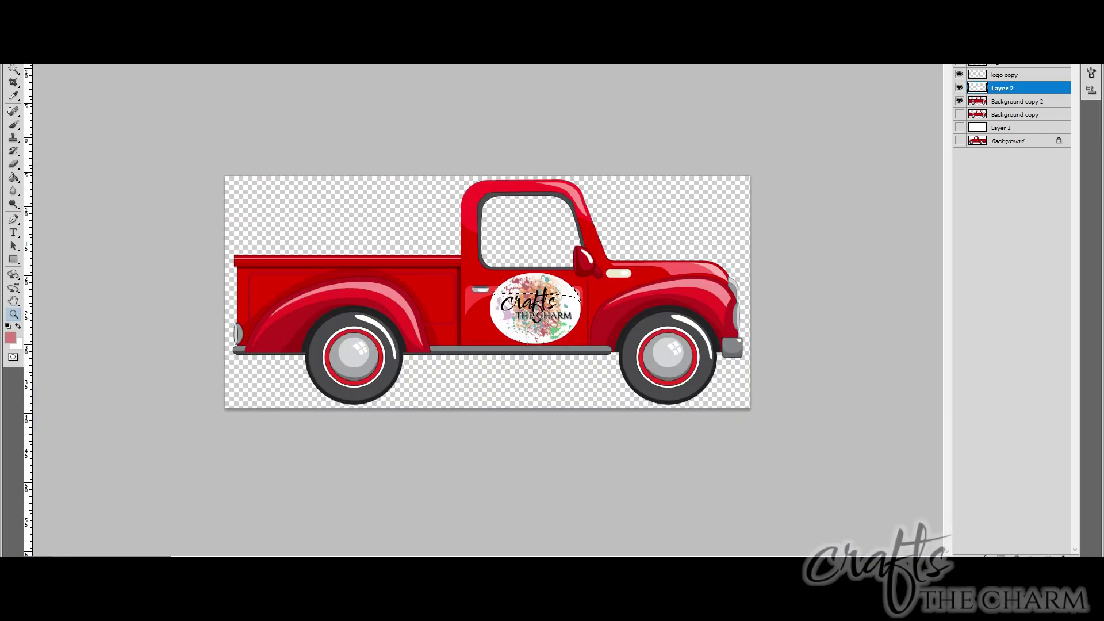
{"action": "left_click", "coordinate": [133, 1]}
{"action": "left_click", "coordinate": [146, 25]}
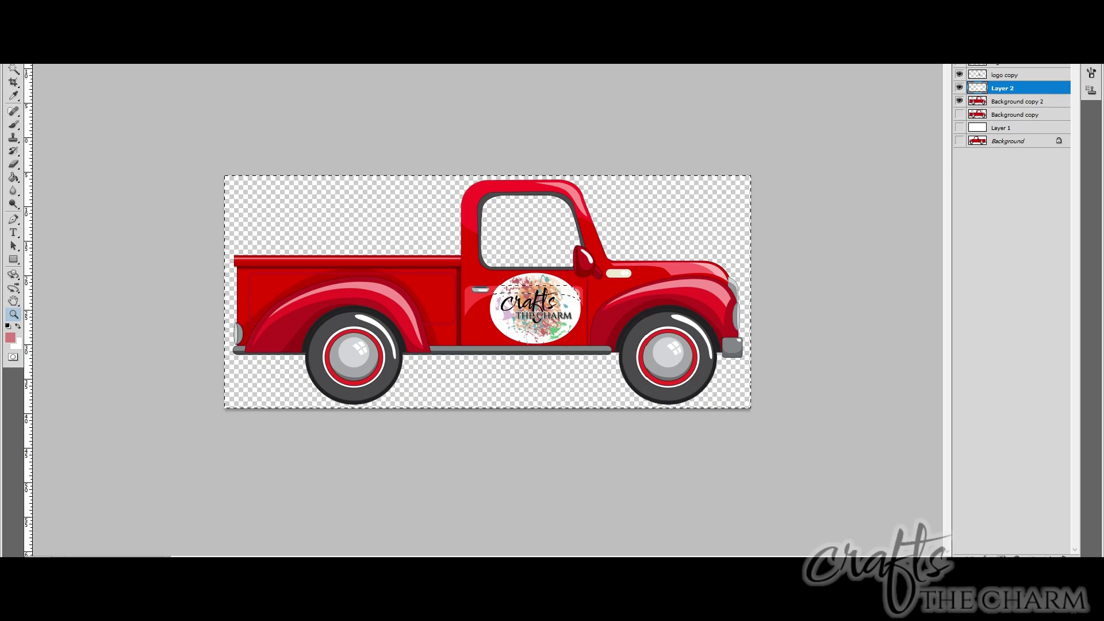
Darken the selected part of the white oval with Hue/Saturation, setting Lightness to -14
{"action": "key", "text": "alt+i"}
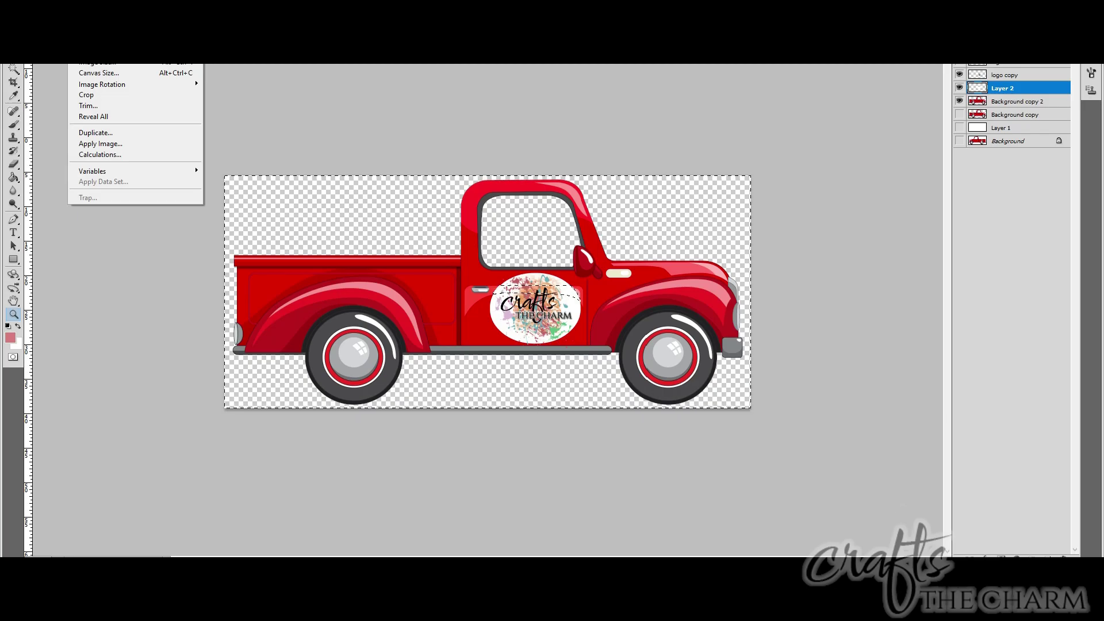
{"action": "key", "text": "j"}
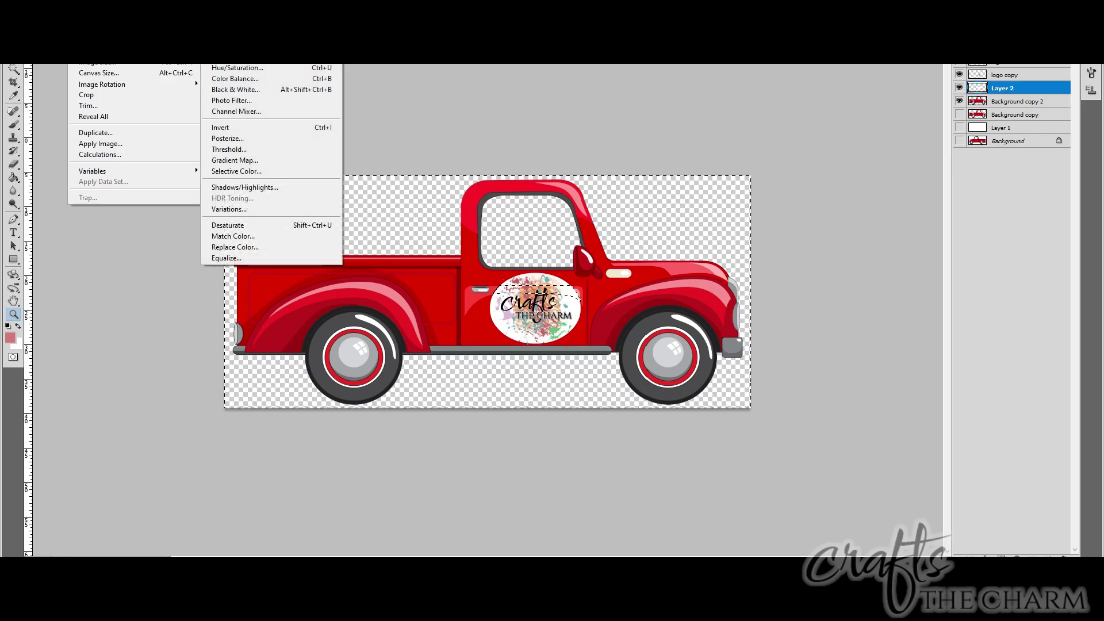
{"action": "left_click", "coordinate": [277, 67]}
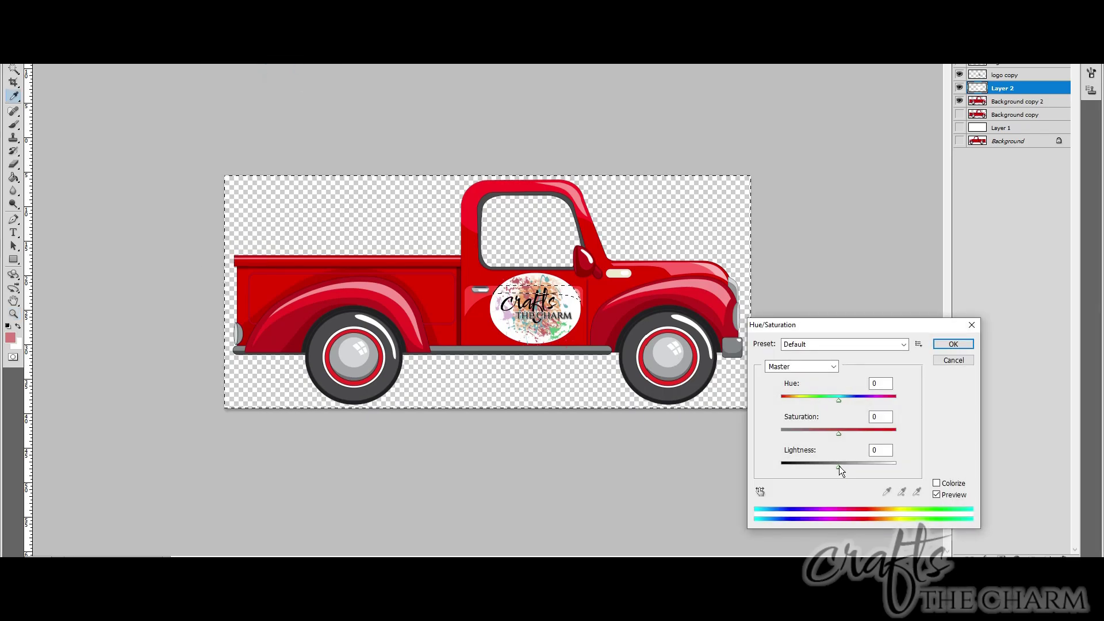
{"action": "left_click_drag", "start_coordinate": [839, 466], "coordinate": [831, 468]}
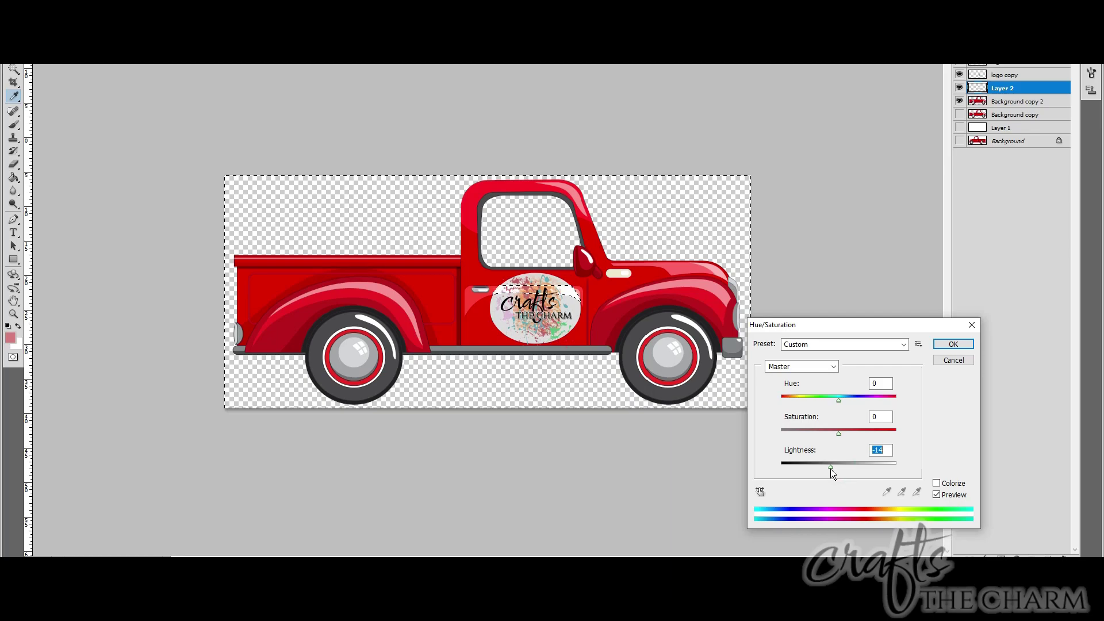
{"action": "left_click", "coordinate": [966, 345]}
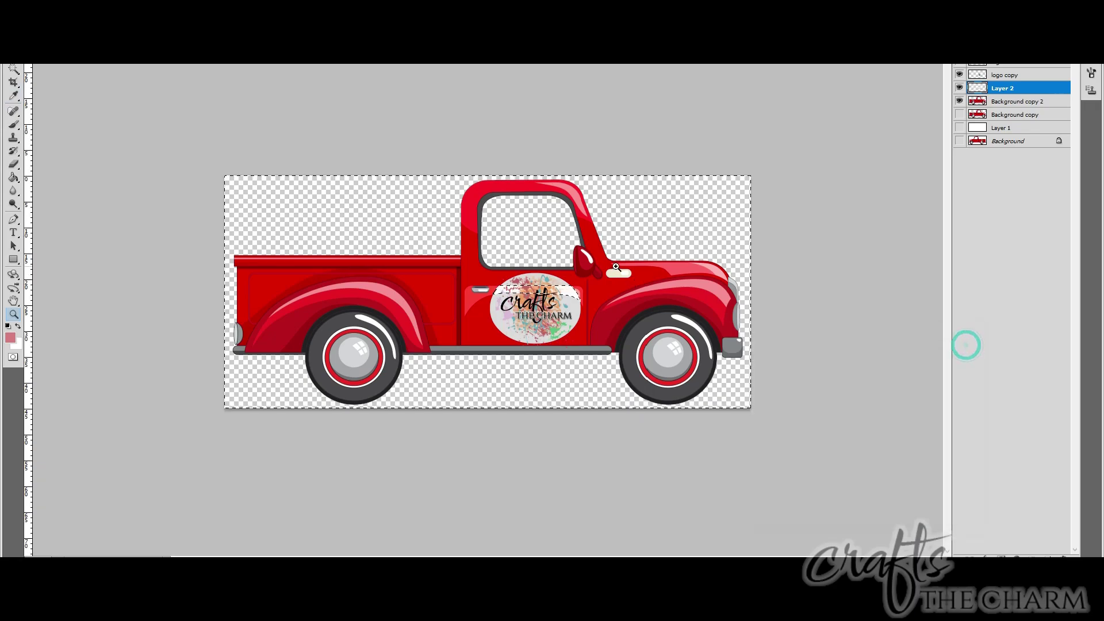
{"action": "key", "text": "ctrl+t"}
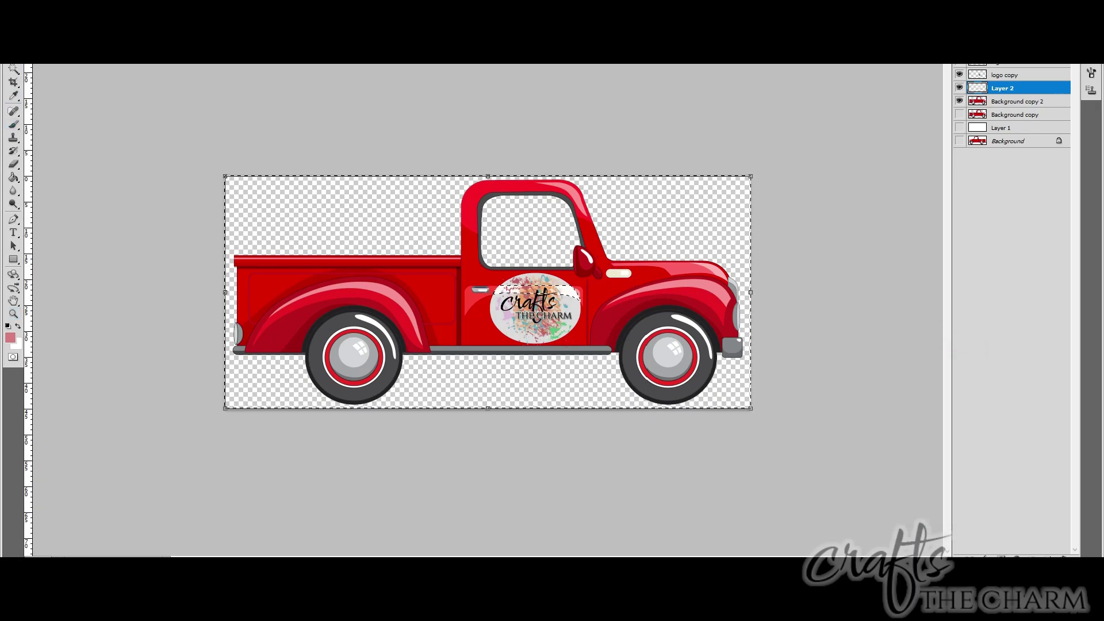
{"action": "key", "text": "Return"}
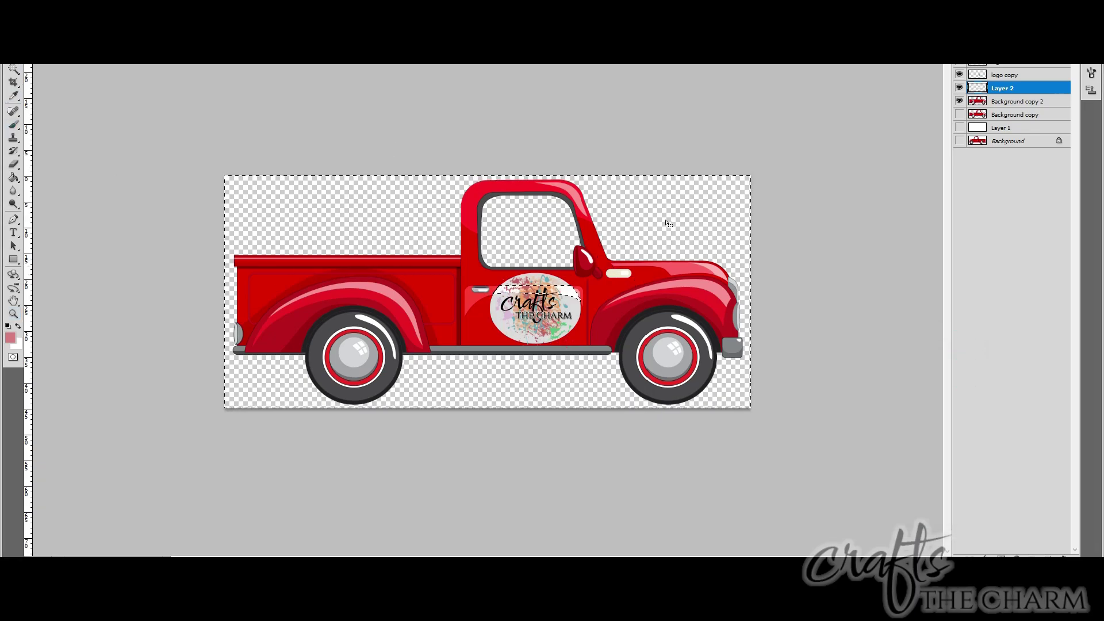
Clear the current selection, ready the Magic Wand over the left wheel, and make Background copy 2 the active layer
{"action": "left_click", "coordinate": [654, 230]}
{"action": "left_click", "coordinate": [14, 314]}
{"action": "left_click", "coordinate": [348, 352]}
{"action": "left_click", "coordinate": [348, 352]}
{"action": "left_click", "coordinate": [16, 70]}
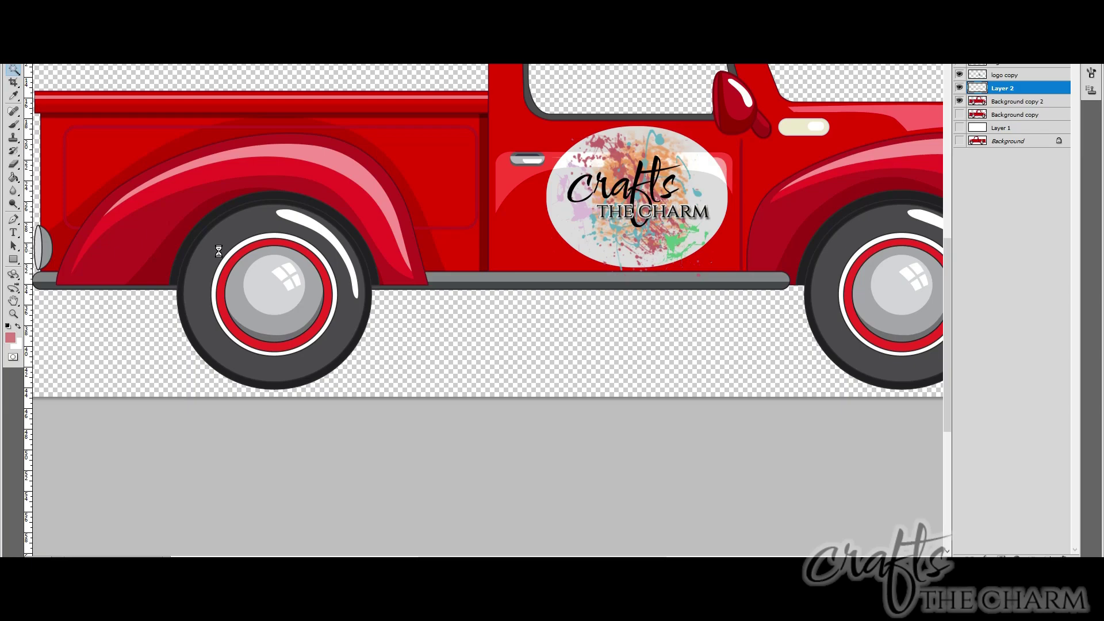
{"action": "key", "text": "ctrl+d"}
{"action": "left_click", "coordinate": [978, 102]}
Select all parts of the left wheel on Background copy 2, covering missed spots with the Lasso
{"action": "left_click", "coordinate": [217, 253]}
{"action": "key", "text": "ctrl+d"}
{"action": "left_click", "coordinate": [199, 266]}
{"action": "left_click", "coordinate": [215, 278]}
{"action": "left_click", "coordinate": [240, 264]}
{"action": "left_click", "coordinate": [229, 257]}
{"action": "left_click", "coordinate": [13, 56]}
{"action": "left_click_drag", "start_coordinate": [232, 236], "coordinate": [228, 238]}
Add all parts of the right wheel to the selection, covering missed spots with the Lasso
{"action": "left_click_drag", "start_coordinate": [326, 326], "coordinate": [151, 327]}
{"action": "left_click", "coordinate": [13, 69]}
{"action": "left_click", "coordinate": [665, 263]}
{"action": "left_click", "coordinate": [672, 263]}
{"action": "left_click", "coordinate": [679, 262]}
{"action": "left_click", "coordinate": [737, 276]}
{"action": "left_click", "coordinate": [771, 225]}
{"action": "left_click", "coordinate": [717, 236]}
{"action": "left_click", "coordinate": [712, 260]}
{"action": "left_click", "coordinate": [13, 57]}
{"action": "mouse_move", "coordinate": [663, 262]}
{"action": "left_mouse_down"}
{"action": "mouse_move", "coordinate": [789, 261]}
{"action": "mouse_move", "coordinate": [667, 254]}
{"action": "left_mouse_up"}
Copy the selected wheels onto a new layer named wheel, directly above Background copy 2
{"action": "left_click", "coordinate": [36, 2]}
{"action": "key", "text": "ctrl+c"}
{"action": "left_click", "coordinate": [1074, 3]}
{"action": "left_click", "coordinate": [1012, 9]}
{"action": "type", "text": "wheels"}
{"action": "key", "text": "Return"}
{"action": "key", "text": "ctrl+v"}
Separate the two wheels into their own layers, named left wheel and right wheel
{"action": "left_click", "coordinate": [11, 137]}
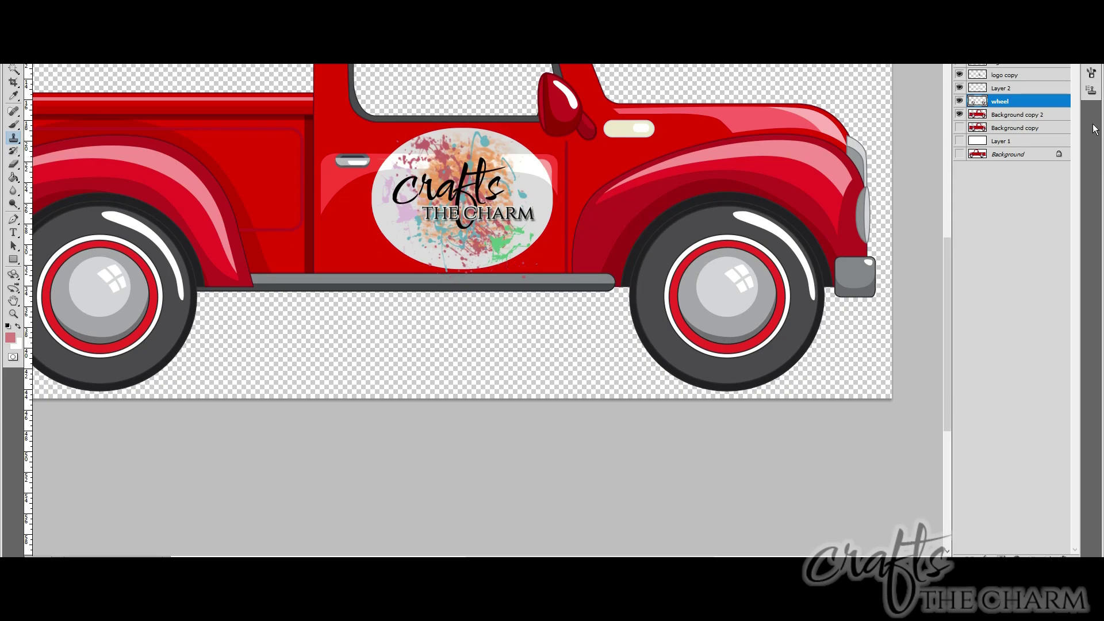
{"action": "right_click", "coordinate": [976, 101]}
{"action": "left_click", "coordinate": [1014, 150]}
{"action": "type", "text": "left wheel"}
{"action": "key", "text": "Return"}
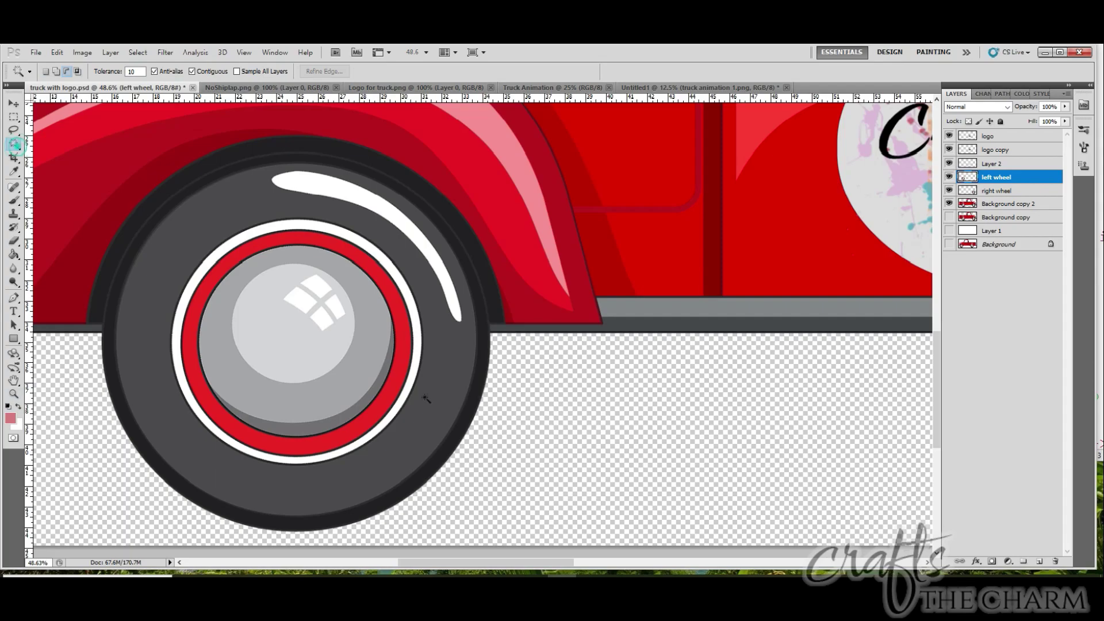
Select the gray hubcap with its reflections and shadow on the left wheel layer and delete it from that layer
{"action": "left_click", "coordinate": [287, 339]}
{"action": "left_click", "coordinate": [316, 284], "text": "shift"}
{"action": "left_click", "coordinate": [299, 301], "text": "shift"}
{"action": "left_click", "coordinate": [323, 318], "text": "shift"}
{"action": "left_click", "coordinate": [335, 304], "text": "shift"}
{"action": "left_click", "coordinate": [368, 314], "text": "shift"}
{"action": "left_click", "coordinate": [14, 130]}
{"action": "mouse_move", "coordinate": [253, 265]}
{"action": "left_mouse_down"}
{"action": "mouse_move", "coordinate": [278, 255]}
{"action": "mouse_move", "coordinate": [254, 263]}
{"action": "left_mouse_up"}
{"action": "left_click", "coordinate": [13, 143]}
{"action": "left_click", "coordinate": [302, 428]}
{"action": "key", "text": "l"}
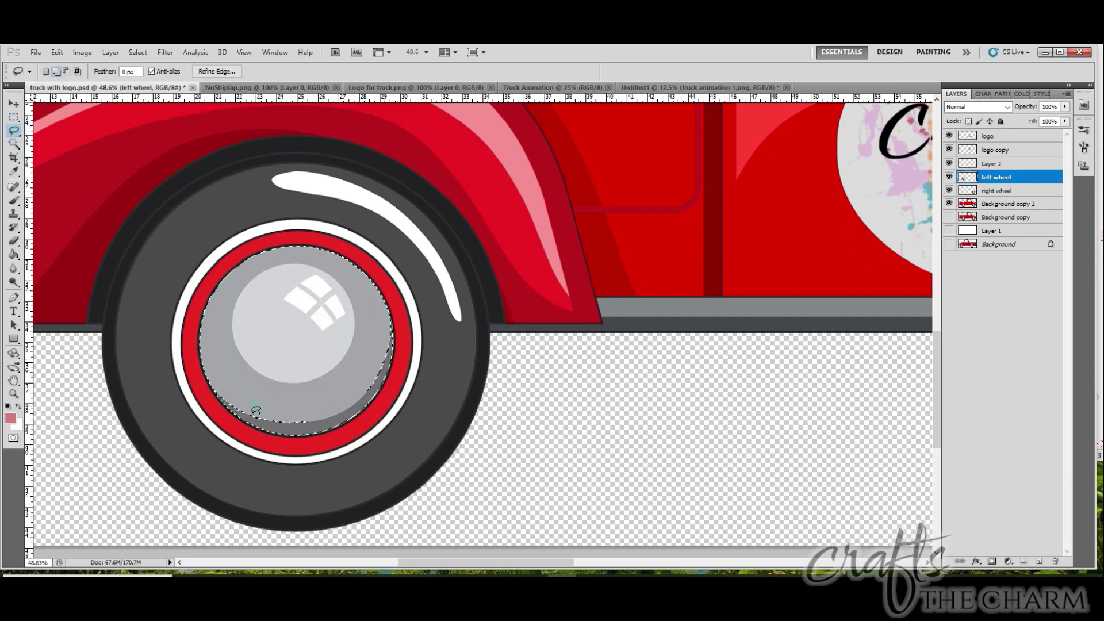
{"action": "mouse_move", "coordinate": [218, 394]}
{"action": "left_mouse_down"}
{"action": "mouse_move", "coordinate": [349, 369]}
{"action": "mouse_move", "coordinate": [367, 373]}
{"action": "mouse_move", "coordinate": [366, 393]}
{"action": "mouse_move", "coordinate": [393, 323]}
{"action": "left_mouse_up"}
{"action": "key", "text": "Delete"}
Select the gray hubcap with its reflections and shadow on the right wheel layer and remove it from that layer
{"action": "left_click_drag", "start_coordinate": [828, 352], "coordinate": [322, 339]}
{"action": "left_click_drag", "start_coordinate": [772, 340], "coordinate": [220, 312]}
{"action": "left_click", "coordinate": [1005, 191]}
{"action": "key", "text": "w"}
{"action": "key", "text": "l"}
{"action": "key", "text": "w"}
{"action": "left_click", "coordinate": [457, 277]}
{"action": "left_click", "coordinate": [493, 255], "text": "shift"}
{"action": "left_click", "coordinate": [515, 277], "text": "shift"}
{"action": "left_click", "coordinate": [539, 339], "text": "shift"}
{"action": "left_click", "coordinate": [553, 360], "text": "shift"}
{"action": "key", "text": "l"}
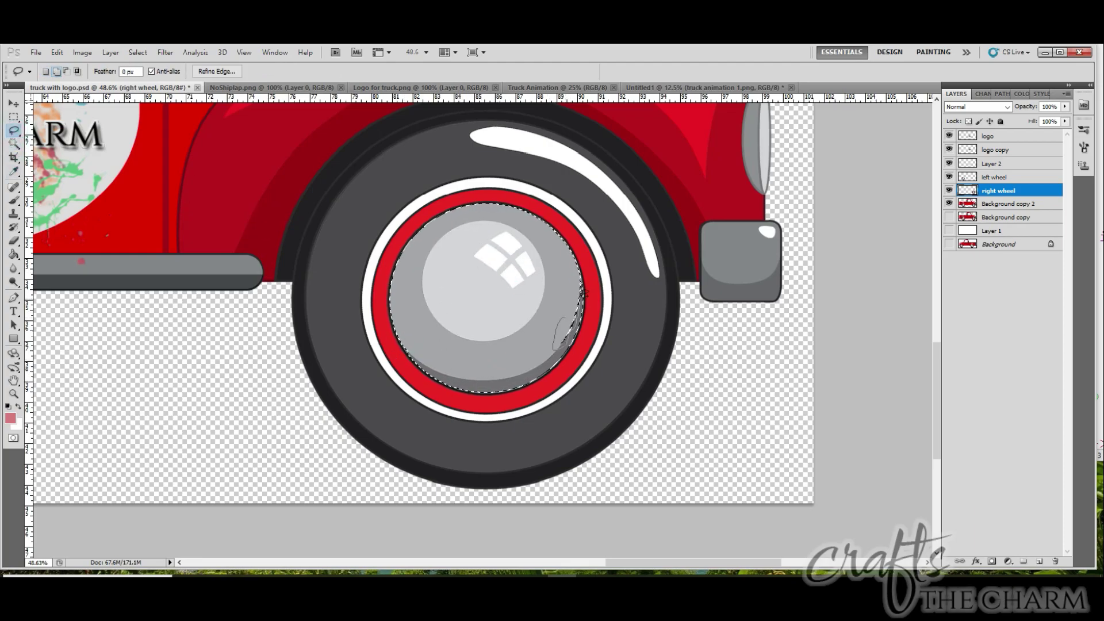
{"action": "left_click", "coordinate": [408, 260], "text": "alt"}
{"action": "left_click", "coordinate": [408, 260], "text": "alt"}
{"action": "left_click", "coordinate": [409, 260], "text": "alt"}
Rotate the right wheel and the left wheel counterclockwise by one animation increment
{"action": "left_click", "coordinate": [56, 52]}
{"action": "left_click", "coordinate": [71, 283]}
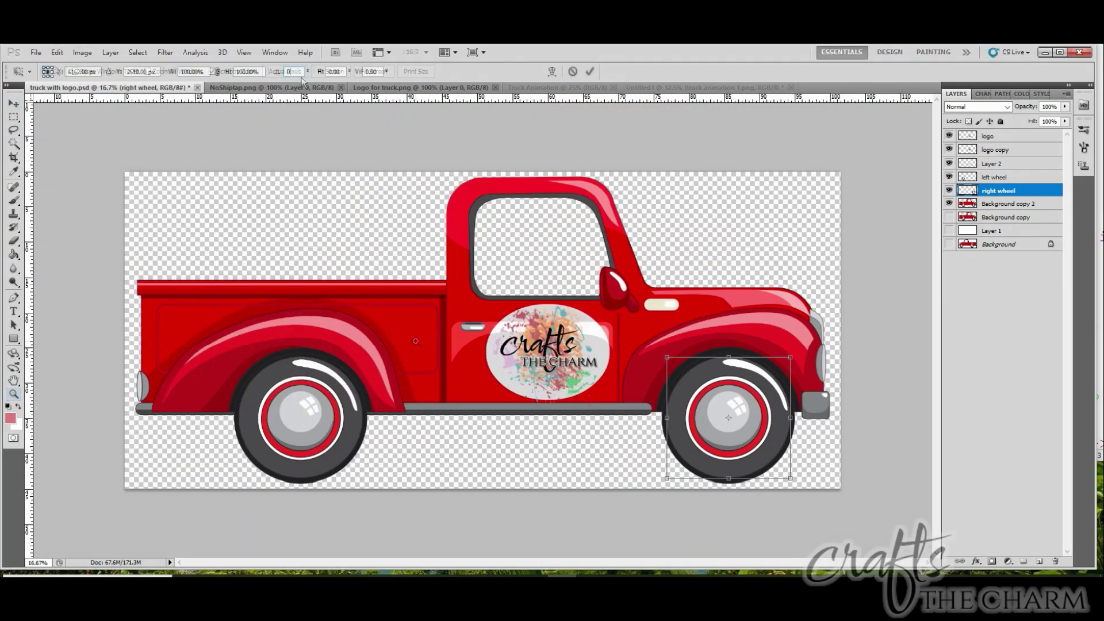
{"action": "left_click", "coordinate": [57, 53]}
{"action": "mouse_move", "coordinate": [77, 281]}
{"action": "left_click", "coordinate": [251, 308]}
{"action": "left_click_drag", "start_coordinate": [300, 69], "coordinate": [243, 68]}
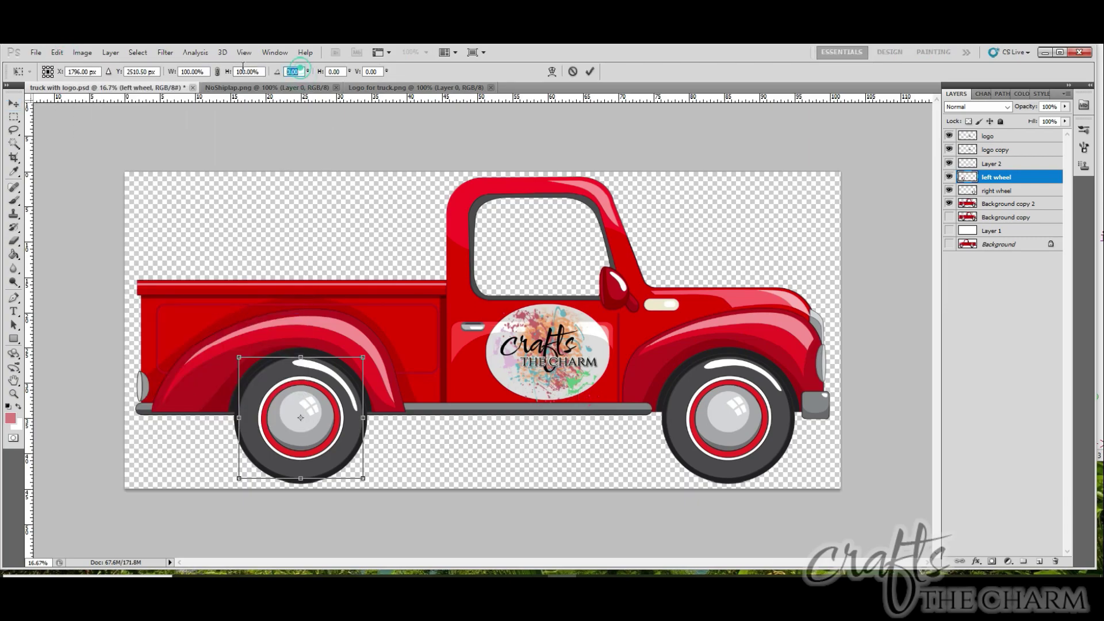
{"action": "left_click", "coordinate": [590, 71]}
Save the frame as a PNG copy named truck 2 in the Animation frames folder
{"action": "left_click", "coordinate": [36, 52]}
{"action": "left_click", "coordinate": [63, 230]}
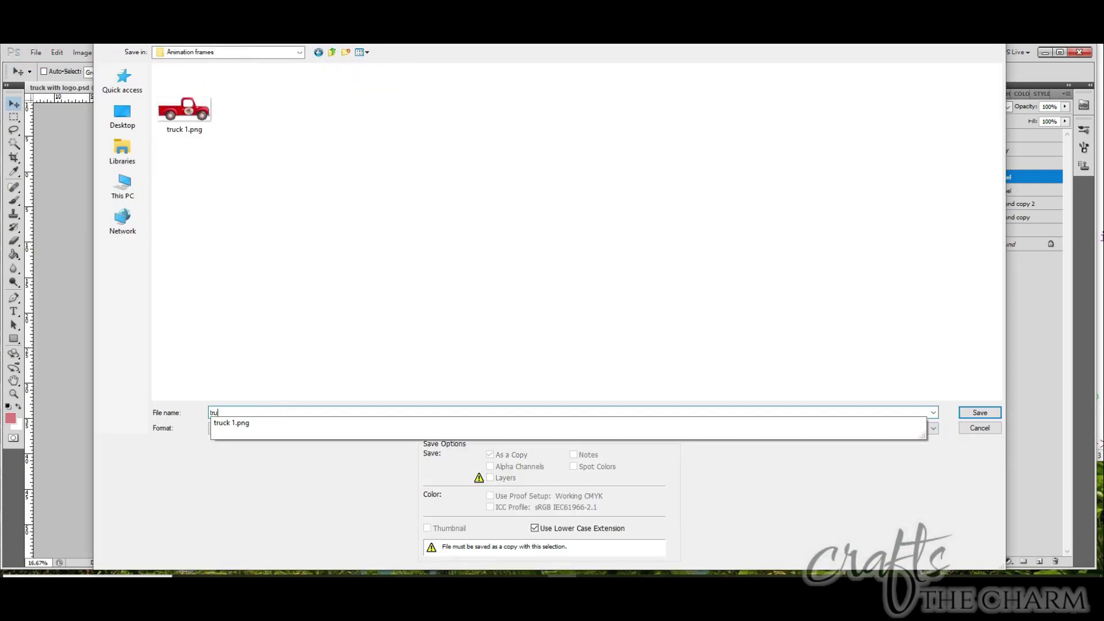
{"action": "key", "text": "Return"}
{"action": "key", "text": "Return"}
Rotate the left wheel and the right wheel counterclockwise until their tyre highlights sit at the top
{"action": "left_click", "coordinate": [57, 52]}
{"action": "mouse_move", "coordinate": [77, 281]}
{"action": "left_click", "coordinate": [217, 283]}
{"action": "left_click", "coordinate": [1015, 190]}
{"action": "left_click", "coordinate": [57, 53]}
{"action": "mouse_move", "coordinate": [138, 281]}
{"action": "left_click", "coordinate": [251, 307]}
{"action": "left_click_drag", "start_coordinate": [300, 72], "coordinate": [267, 76]}
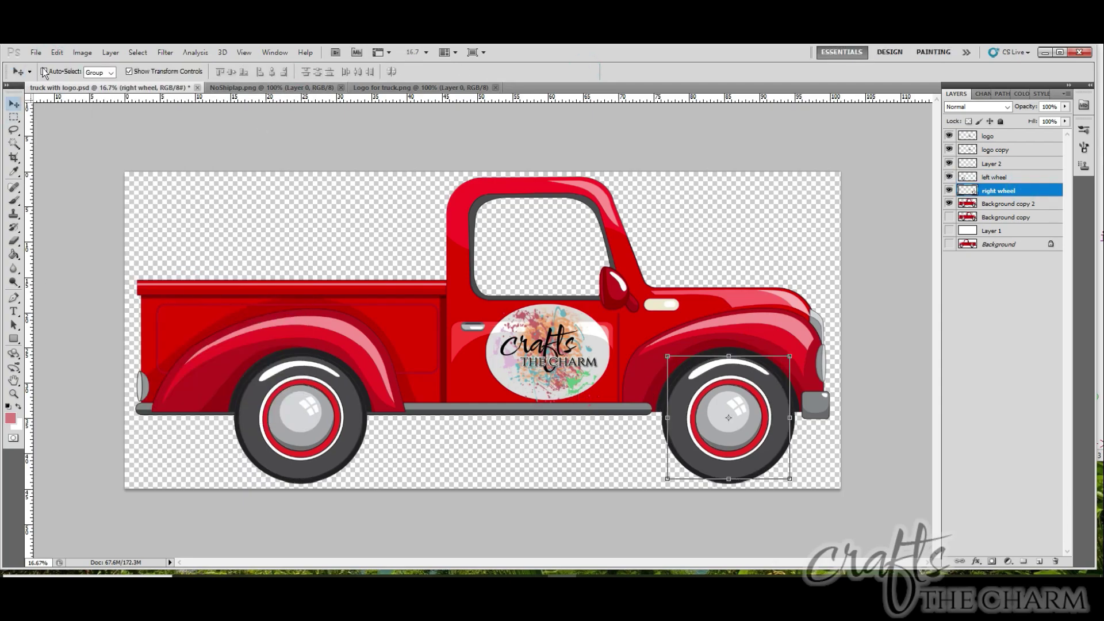
Save the frame as a PNG copy named truck 3 in the Animation frames folder
{"action": "left_click", "coordinate": [35, 52]}
{"action": "left_click", "coordinate": [75, 232]}
{"action": "left_click", "coordinate": [333, 52]}
{"action": "double_click", "coordinate": [368, 95]}
{"action": "left_click", "coordinate": [974, 412]}
{"action": "left_click", "coordinate": [669, 162]}
{"action": "left_click", "coordinate": [35, 52]}
{"action": "left_click", "coordinate": [80, 234]}
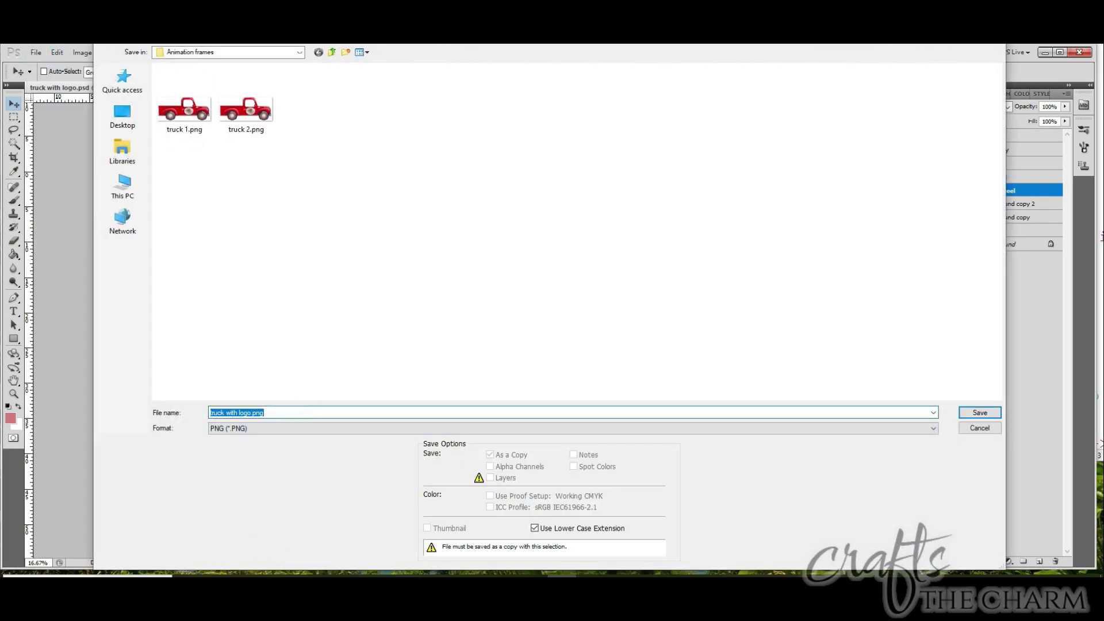
{"action": "key", "text": "Return"}
Rotate the right and left wheels one more increment counterclockwise and save the frame as truck 4.png
{"action": "left_click", "coordinate": [57, 53]}
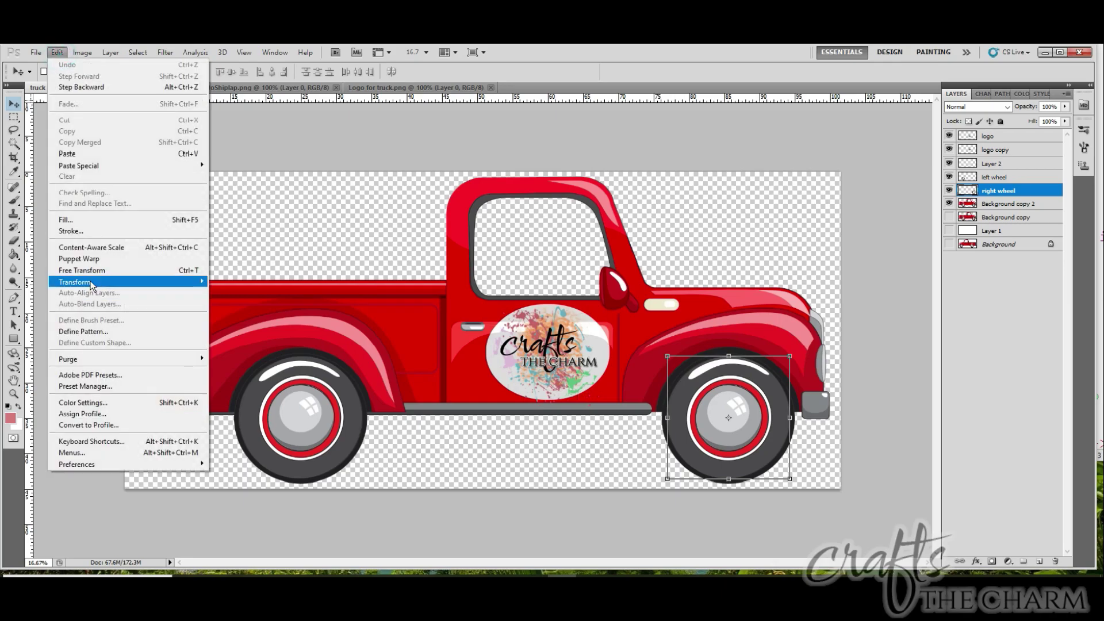
{"action": "mouse_move", "coordinate": [92, 281]}
{"action": "left_click", "coordinate": [216, 283]}
{"action": "left_click", "coordinate": [1016, 177]}
{"action": "left_click", "coordinate": [56, 53]}
{"action": "left_click", "coordinate": [240, 308]}
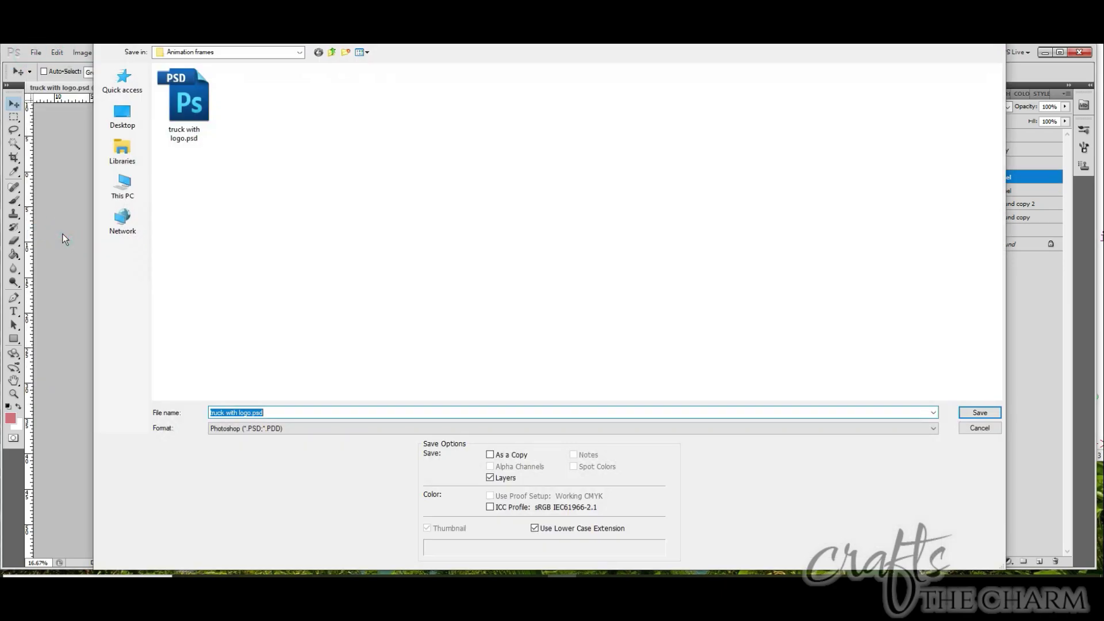
{"action": "key", "text": "Return"}
Rotate the left and right wheels one more increment counterclockwise and save the frame as truck 5.png
{"action": "left_click", "coordinate": [57, 52]}
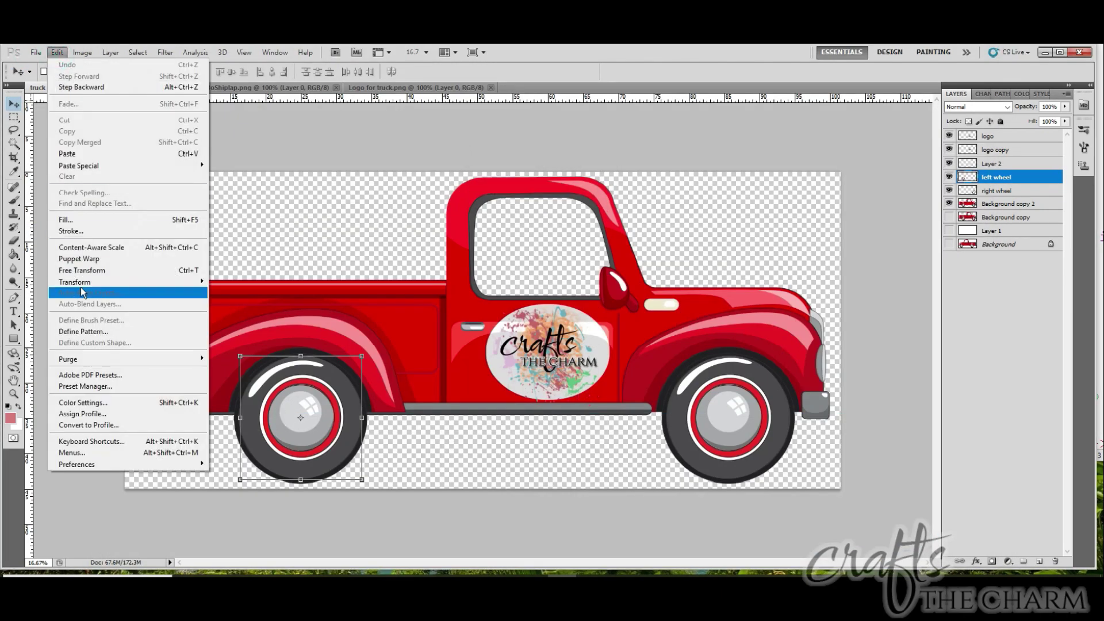
{"action": "left_click", "coordinate": [996, 190]}
{"action": "left_click", "coordinate": [57, 52]}
{"action": "left_click", "coordinate": [239, 309]}
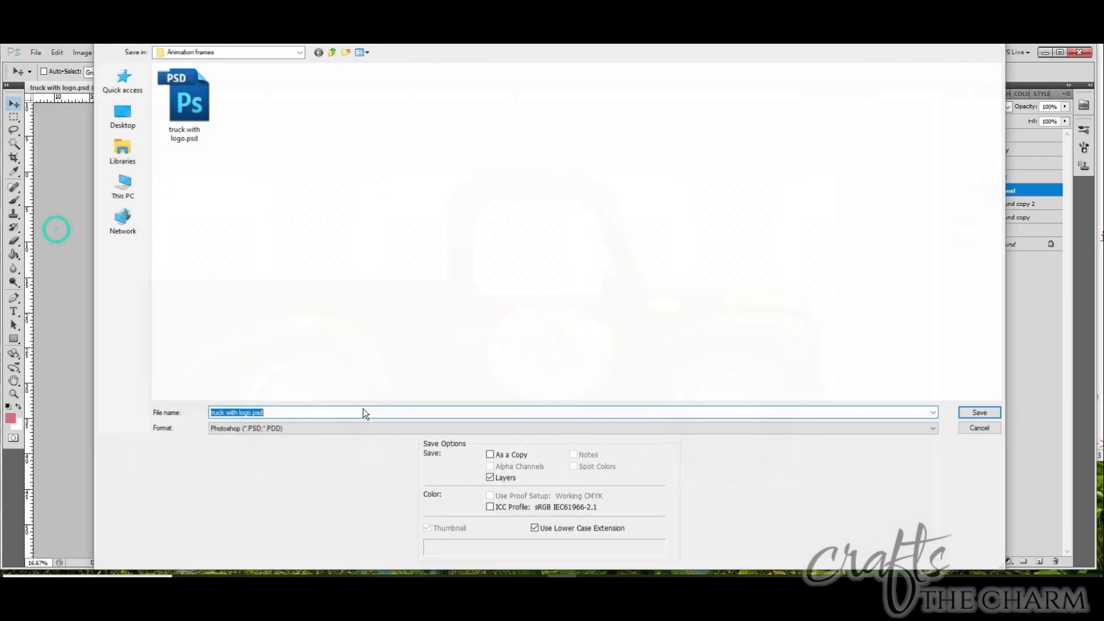
{"action": "key", "text": "Return"}
{"action": "key", "text": "Return"}
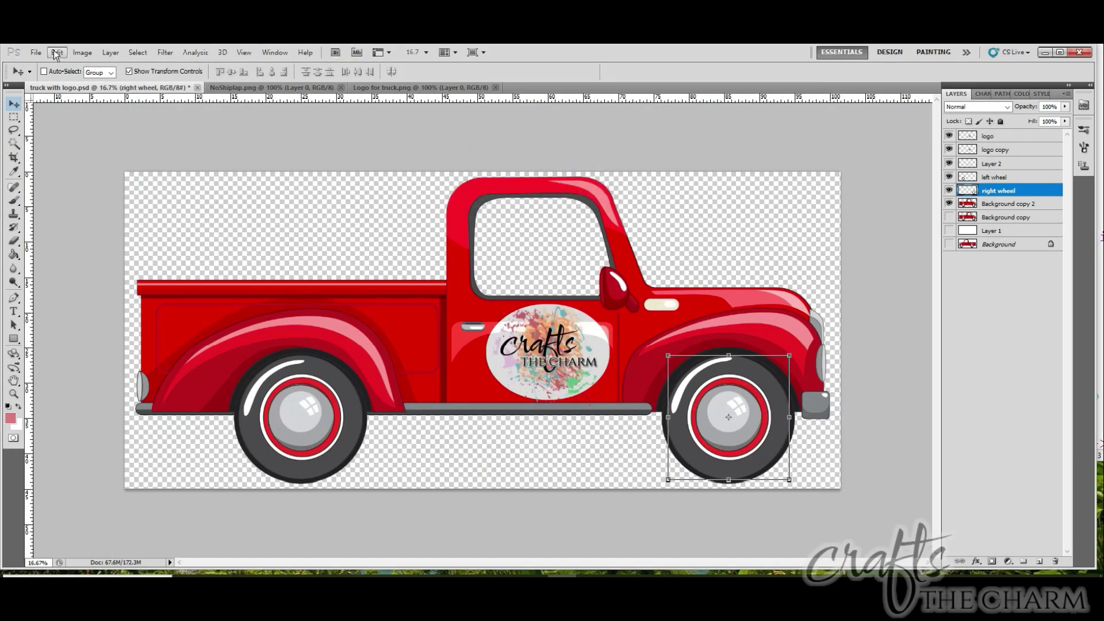
Rotate the left wheel by -20° to match the right wheel and save the frame as truck 6.png
{"action": "left_click", "coordinate": [996, 176]}
{"action": "left_click", "coordinate": [57, 52]}
{"action": "left_click", "coordinate": [240, 309]}
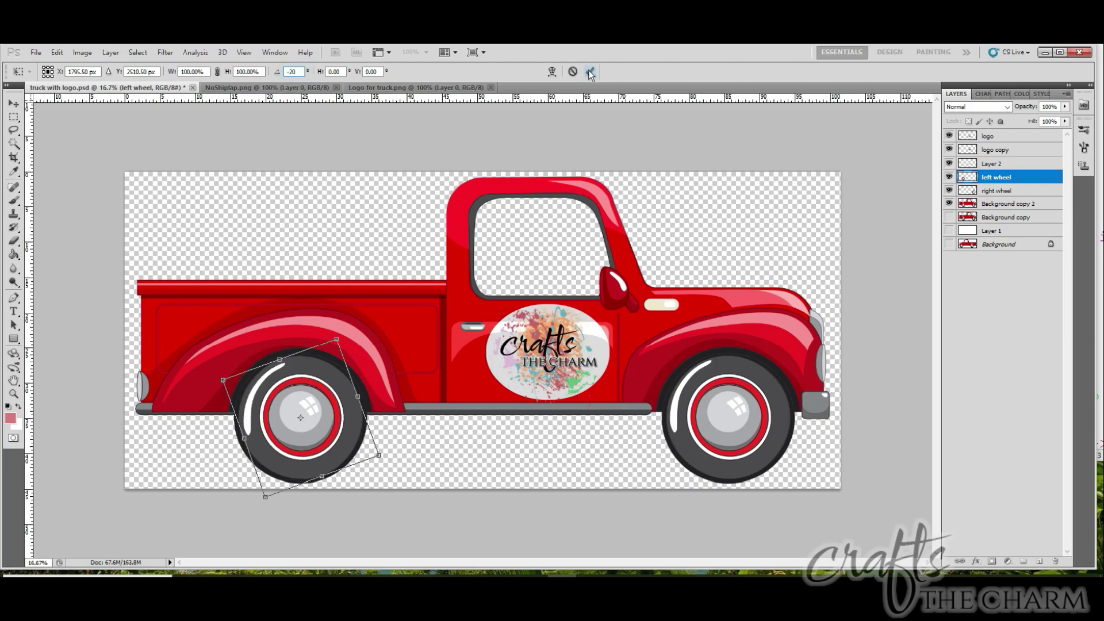
{"action": "left_click", "coordinate": [590, 72]}
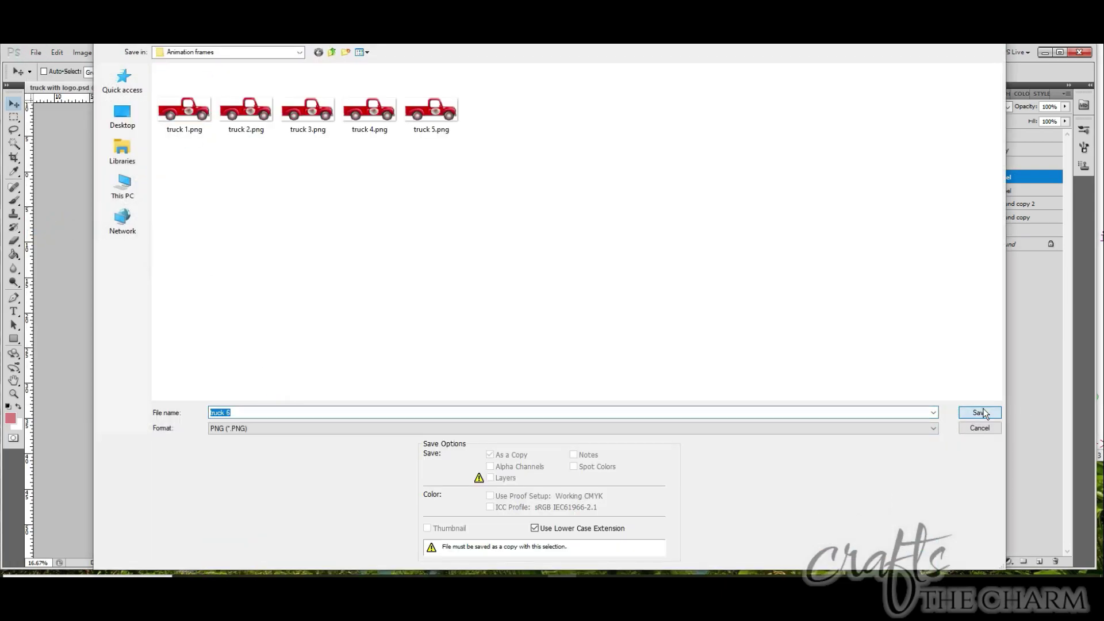
{"action": "left_click", "coordinate": [978, 413]}
{"action": "key", "text": "Return"}
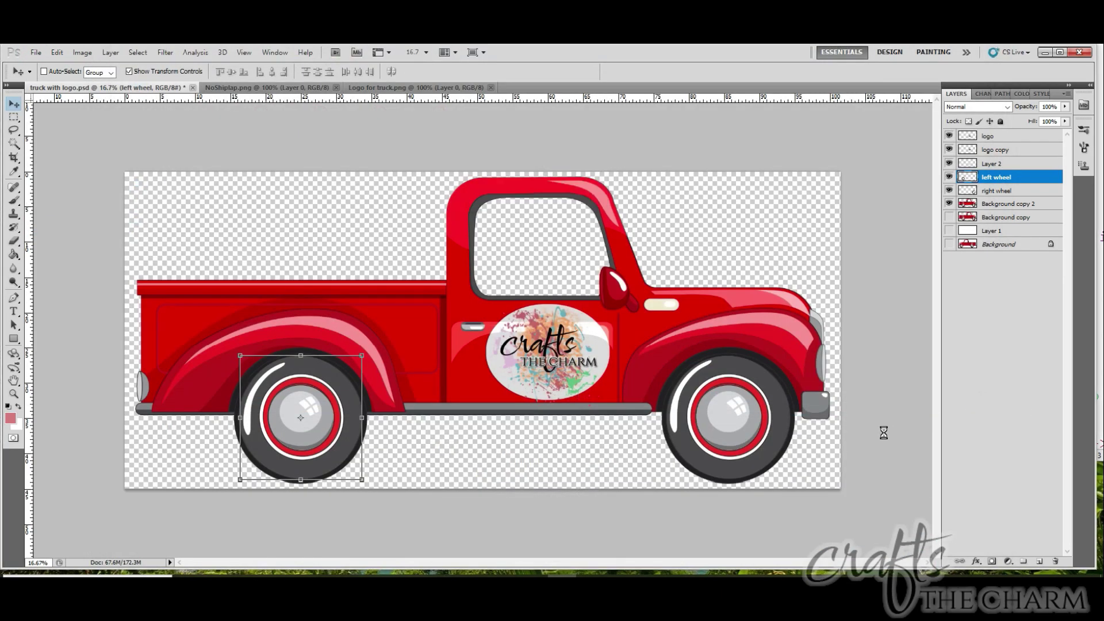
Rotate the left wheel and the right wheel by -20° each
{"action": "left_click", "coordinate": [57, 53]}
{"action": "mouse_move", "coordinate": [102, 280]}
{"action": "left_click", "coordinate": [996, 191]}
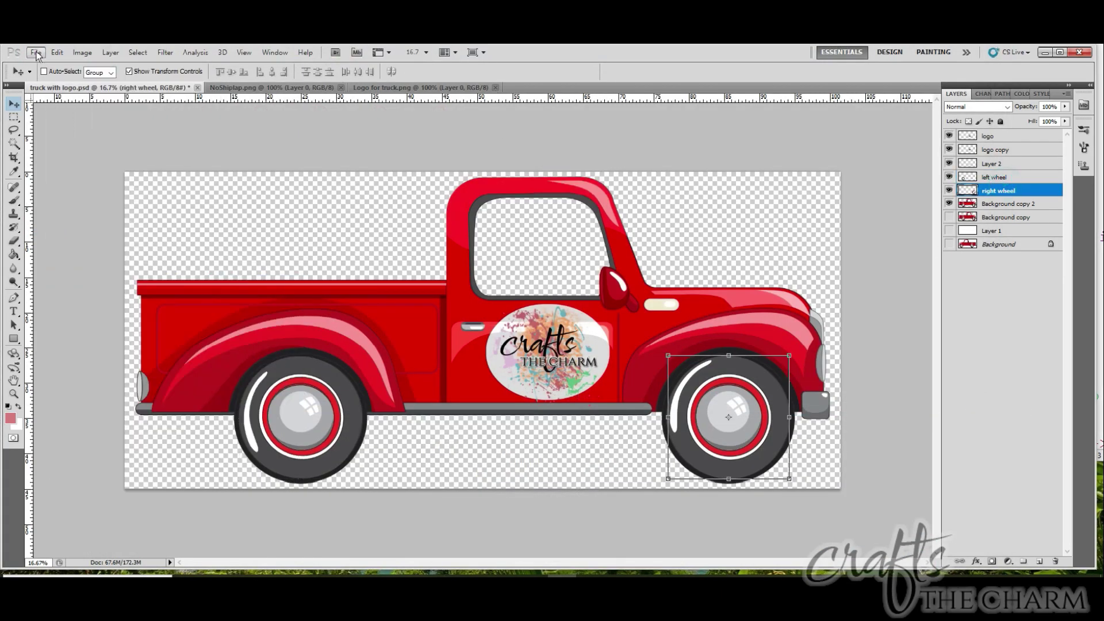
{"action": "left_click", "coordinate": [57, 53]}
{"action": "left_click", "coordinate": [240, 307]}
{"action": "left_click_drag", "start_coordinate": [301, 71], "coordinate": [261, 68]}
{"action": "type", "text": "-20"}
Save the frame as a PNG copy named truck 7 in the Animation frames folder
{"action": "left_click", "coordinate": [35, 52]}
{"action": "left_click", "coordinate": [64, 239]}
{"action": "left_click", "coordinate": [316, 426]}
{"action": "left_click", "coordinate": [241, 350]}
{"action": "type", "text": "truck 7"}
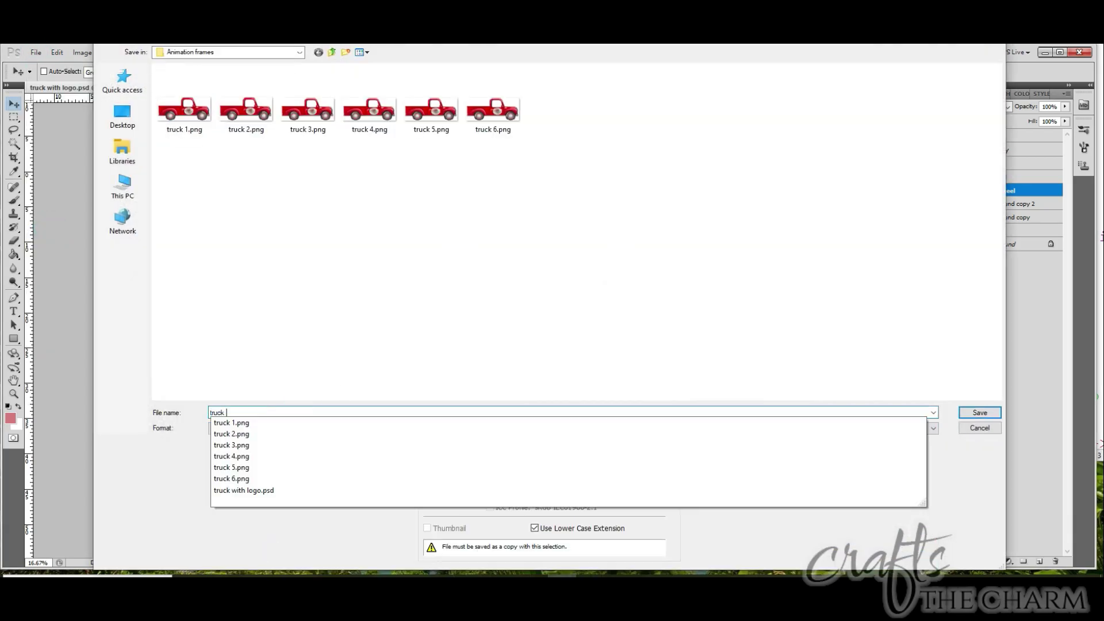
{"action": "key", "text": "Return"}
{"action": "key", "text": "Return"}
Rotate the right and left wheels one more increment counterclockwise and save the frame as truck 8.png
{"action": "left_click", "coordinate": [57, 52]}
{"action": "left_click", "coordinate": [997, 177]}
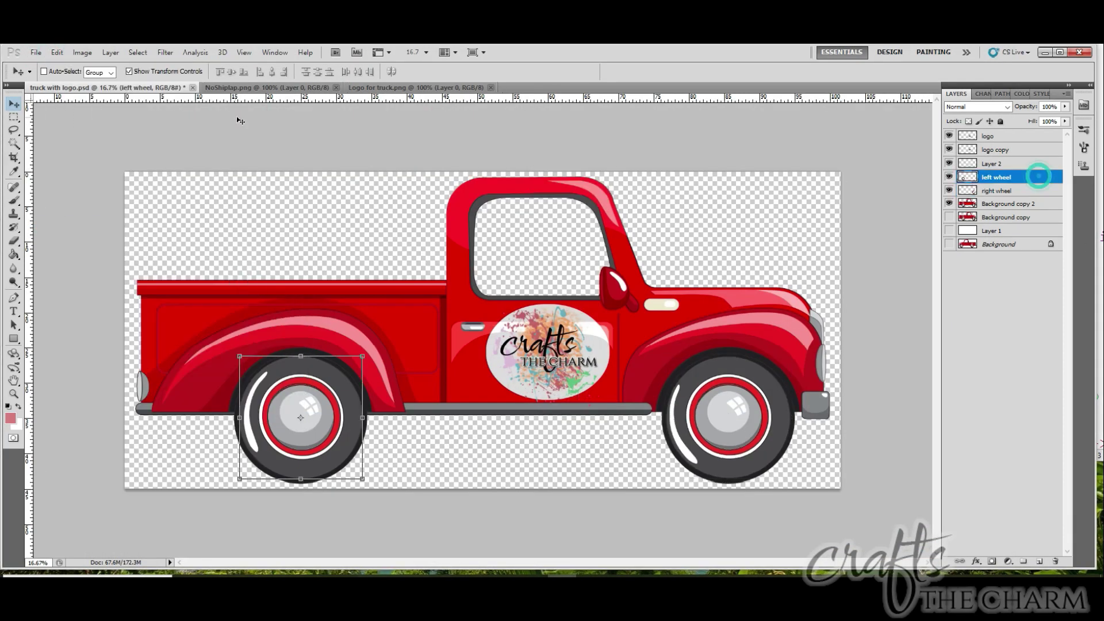
{"action": "left_click", "coordinate": [57, 52]}
{"action": "left_click", "coordinate": [235, 304]}
{"action": "key", "text": "Return"}
{"action": "key", "text": "ctrl+shift+s"}
{"action": "type", "text": "truck"}
{"action": "key", "text": "Return"}
Rotate the left and right wheels by another -20° and save the frame as truck 9.png
{"action": "left_click", "coordinate": [56, 53]}
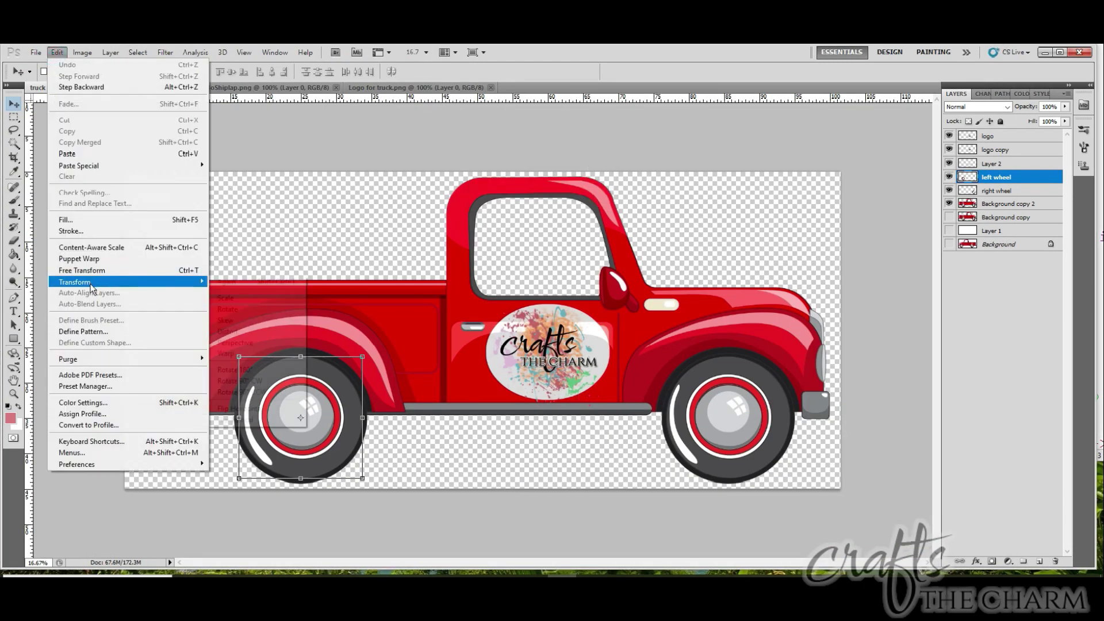
{"action": "left_click", "coordinate": [996, 191]}
{"action": "left_click", "coordinate": [57, 53]}
{"action": "left_click", "coordinate": [235, 304]}
{"action": "left_click", "coordinate": [293, 71]}
{"action": "type", "text": "-2"}
{"action": "key", "text": "Return"}
{"action": "left_click", "coordinate": [36, 52]}
{"action": "left_click", "coordinate": [46, 222]}
{"action": "key", "text": "Return"}
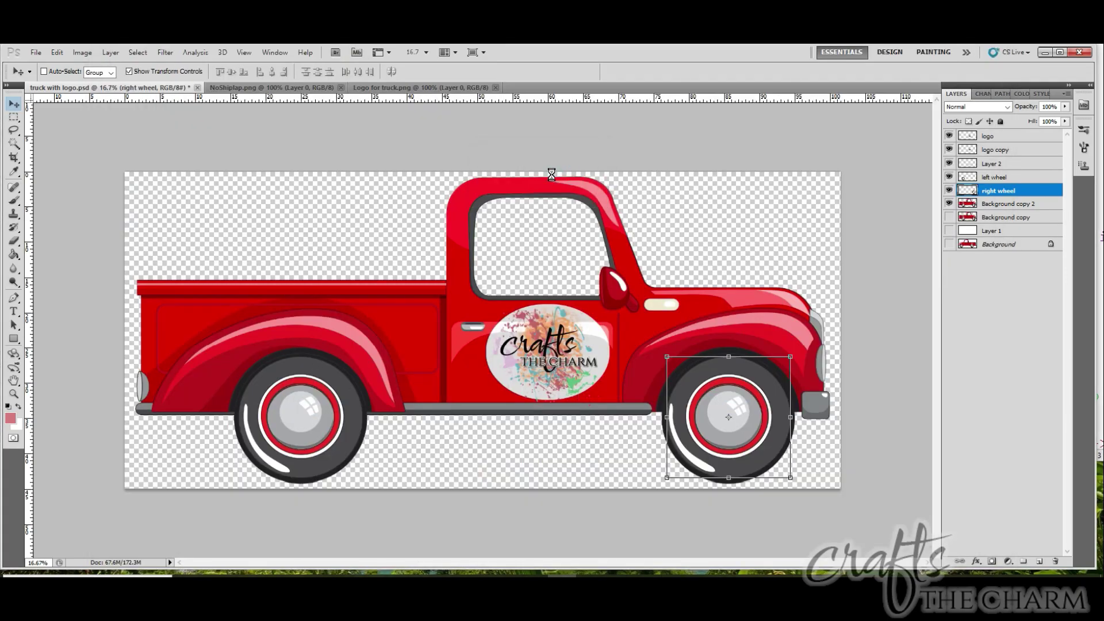
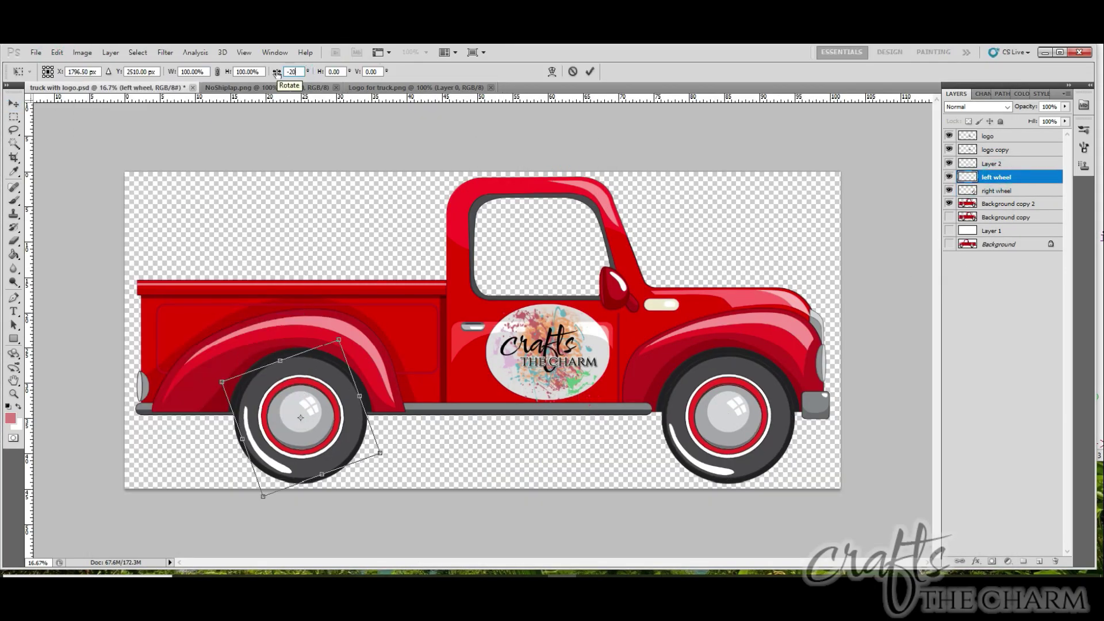
Apply the left wheel's -20° rotation and save the frame as truck 10 in PNG format in the Animation frames folder
{"action": "left_click", "coordinate": [75, 227]}
{"action": "type", "text": "ytivl 20"}
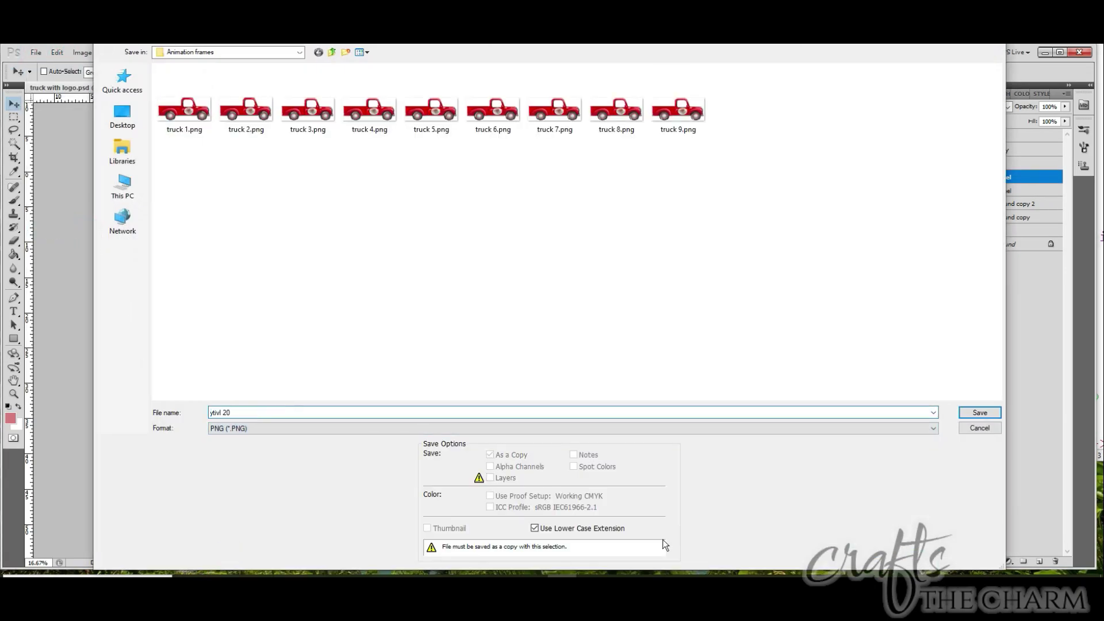
{"action": "left_click_drag", "start_coordinate": [247, 412], "coordinate": [114, 409]}
{"action": "type", "text": "truck 10"}
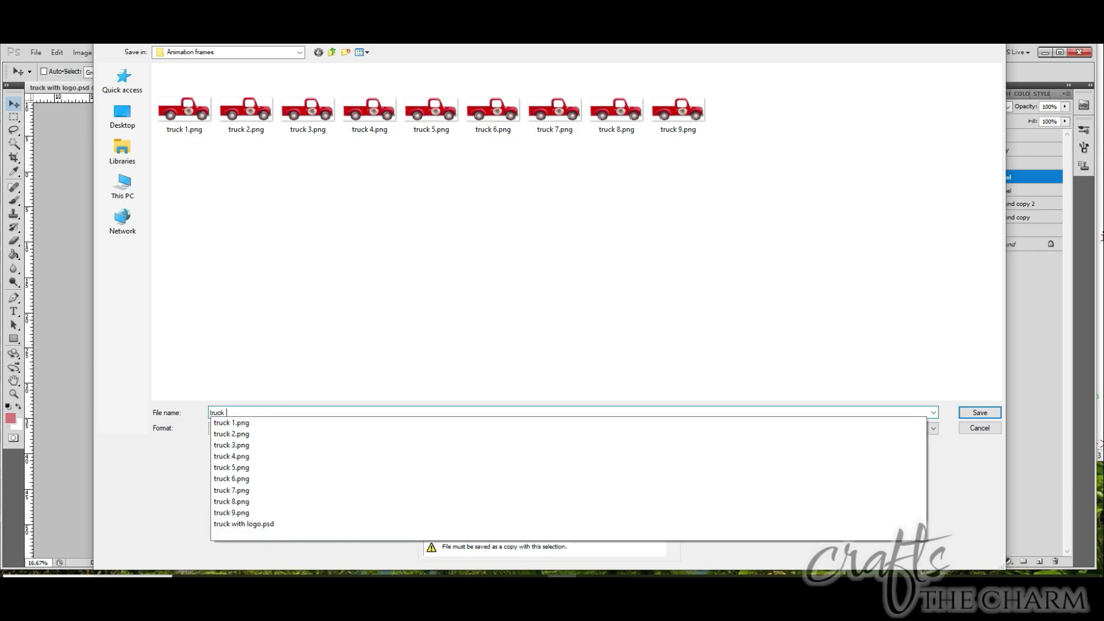
{"action": "left_click", "coordinate": [976, 411]}
{"action": "key", "text": "Return"}
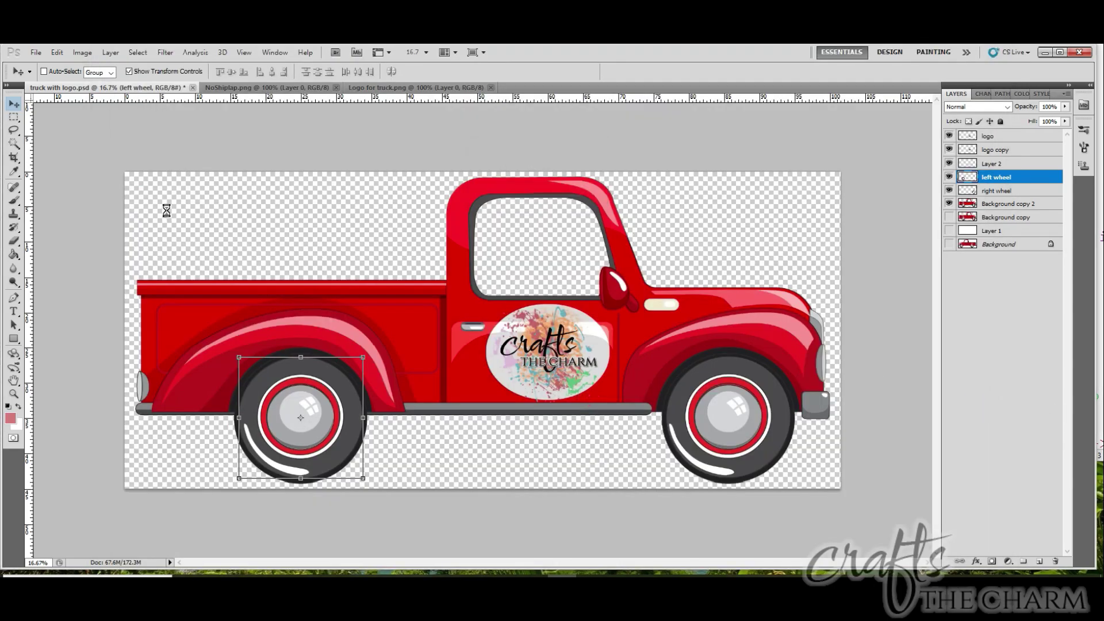
Rotate the left wheel layer and the right wheel layer by -20° each
{"action": "left_click", "coordinate": [56, 52]}
{"action": "left_click", "coordinate": [254, 306]}
{"action": "double_click", "coordinate": [292, 72]}
{"action": "type", "text": "-20"}
{"action": "key", "text": "Return"}
{"action": "left_click", "coordinate": [996, 190]}
{"action": "left_click", "coordinate": [57, 52]}
{"action": "left_click", "coordinate": [253, 307]}
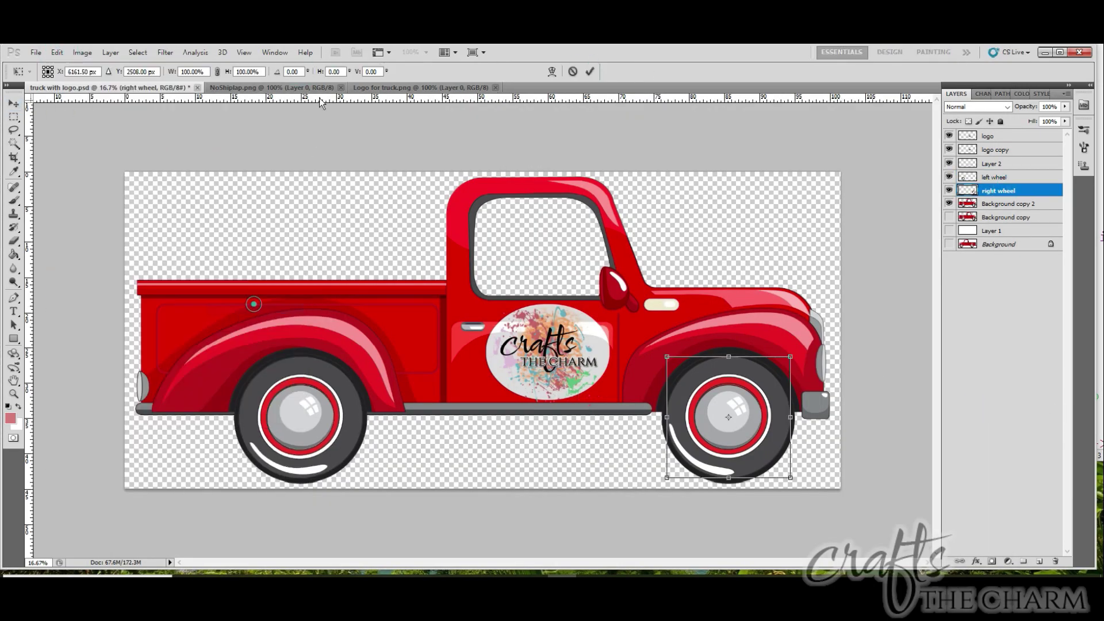
{"action": "double_click", "coordinate": [292, 71]}
{"action": "type", "text": "-20"}
{"action": "key", "text": "Return"}
Save the frame as a PNG copy named truck 11 in the Animation frames folder
{"action": "left_click", "coordinate": [35, 52]}
{"action": "left_click", "coordinate": [75, 227]}
{"action": "left_click", "coordinate": [248, 429]}
{"action": "left_click", "coordinate": [233, 553]}
{"action": "type", "text": "truck 11"}
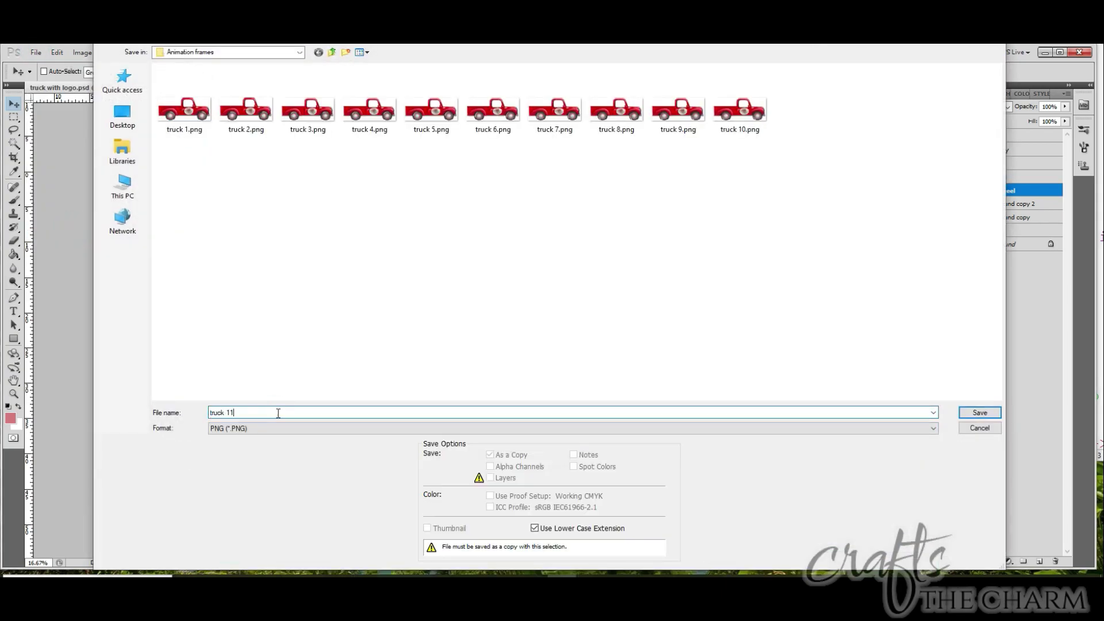
{"action": "key", "text": "Return"}
Repeat the last rotation on the right wheel, and rotate the left wheel by -20°
{"action": "left_click", "coordinate": [56, 52]}
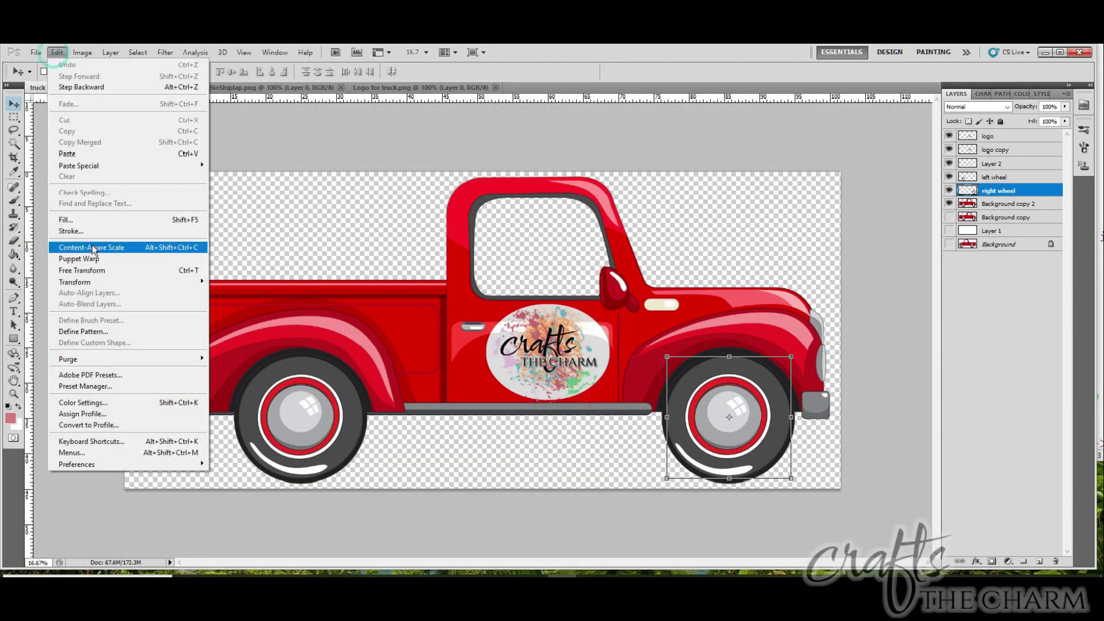
{"action": "left_click", "coordinate": [251, 282]}
{"action": "left_click", "coordinate": [996, 177]}
{"action": "left_click", "coordinate": [56, 52]}
{"action": "mouse_move", "coordinate": [81, 284]}
{"action": "left_click", "coordinate": [254, 308]}
{"action": "double_click", "coordinate": [292, 72]}
{"action": "type", "text": "-20"}
{"action": "key", "text": "Return"}
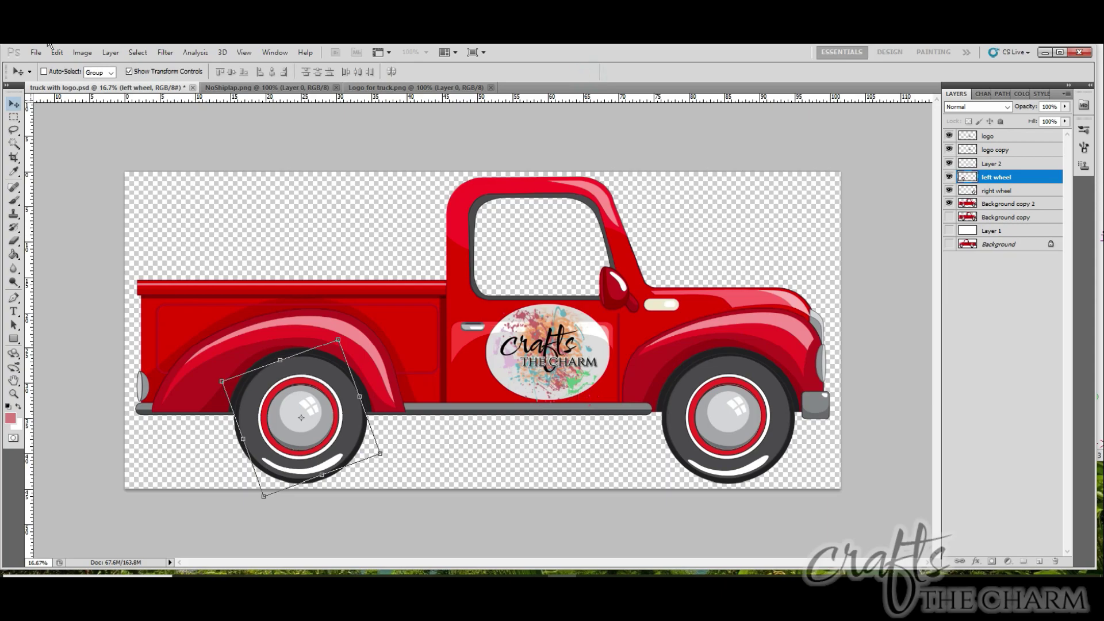
Save the frame as a PNG copy named truck 12 in the Animation frames folder
{"action": "left_click", "coordinate": [36, 52]}
{"action": "left_click", "coordinate": [75, 227]}
{"action": "left_click", "coordinate": [247, 428]}
{"action": "left_click", "coordinate": [232, 553]}
{"action": "type", "text": "truck 12"}
{"action": "key", "text": "Return"}
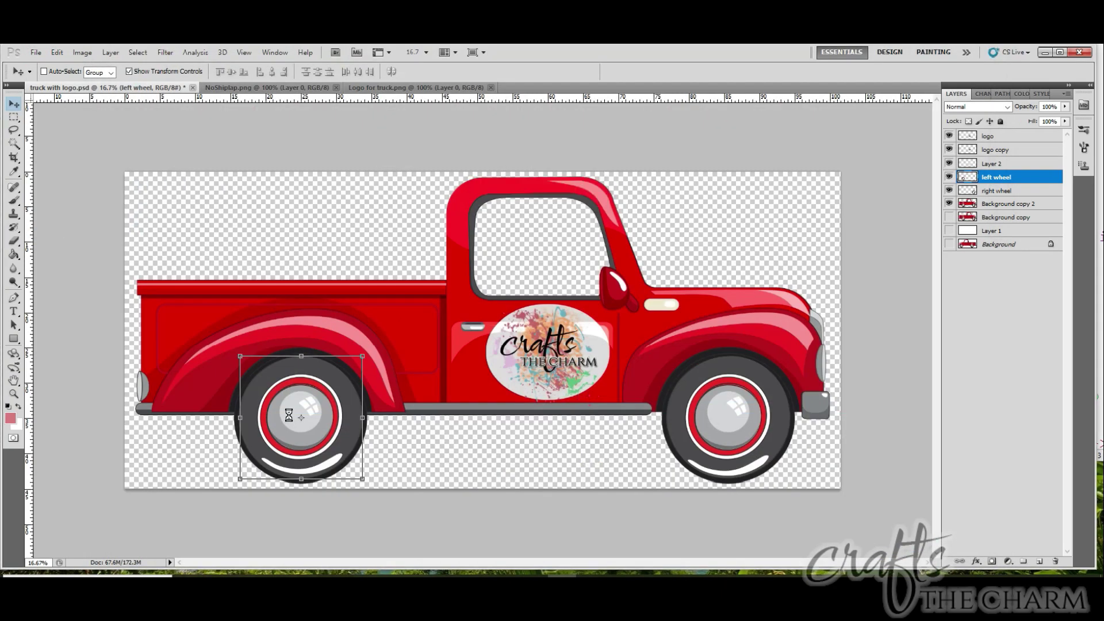
Repeat the last rotation on the left wheel, and rotate the right wheel by -20°
{"action": "left_click", "coordinate": [57, 52]}
{"action": "left_click", "coordinate": [251, 282]}
{"action": "left_click", "coordinate": [996, 191]}
{"action": "left_click", "coordinate": [56, 52]}
{"action": "left_click", "coordinate": [253, 308]}
{"action": "double_click", "coordinate": [292, 72]}
{"action": "type", "text": "-20"}
{"action": "left_click", "coordinate": [592, 72]}
Save the frame as a PNG copy named truck 13 in the Animation frames folder
{"action": "left_click", "coordinate": [36, 52]}
{"action": "left_click", "coordinate": [75, 228]}
{"action": "left_click", "coordinate": [280, 429]}
{"action": "left_click", "coordinate": [232, 554]}
{"action": "left_click", "coordinate": [270, 412]}
{"action": "type", "text": "truck 13"}
{"action": "key", "text": "Return"}
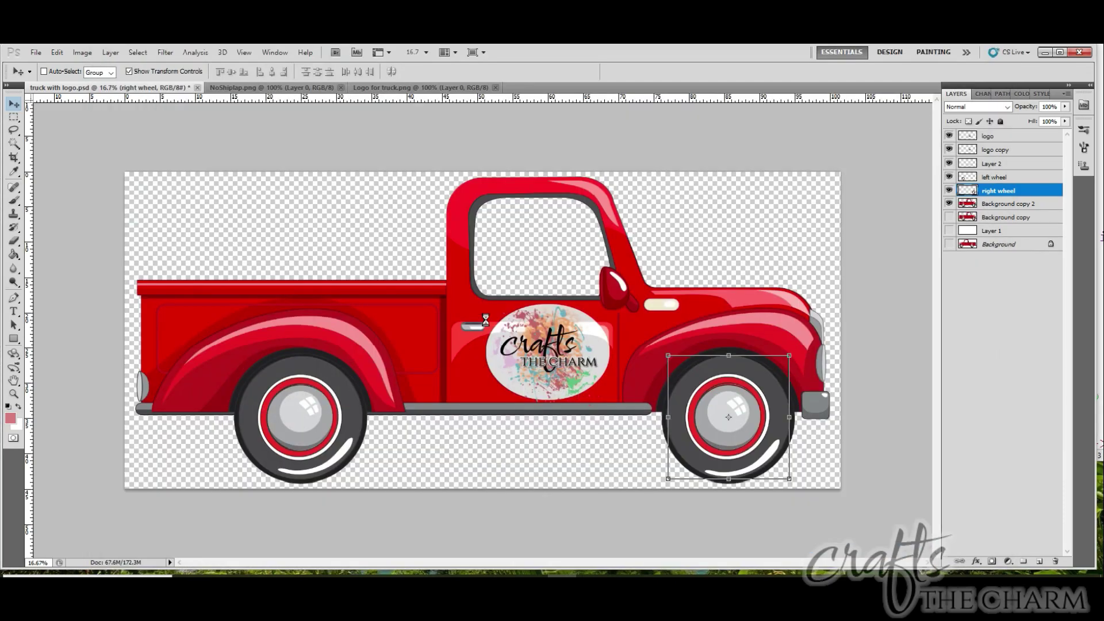
Repeat the last rotation on the right wheel, and rotate the left wheel by -20°
{"action": "left_click", "coordinate": [35, 53]}
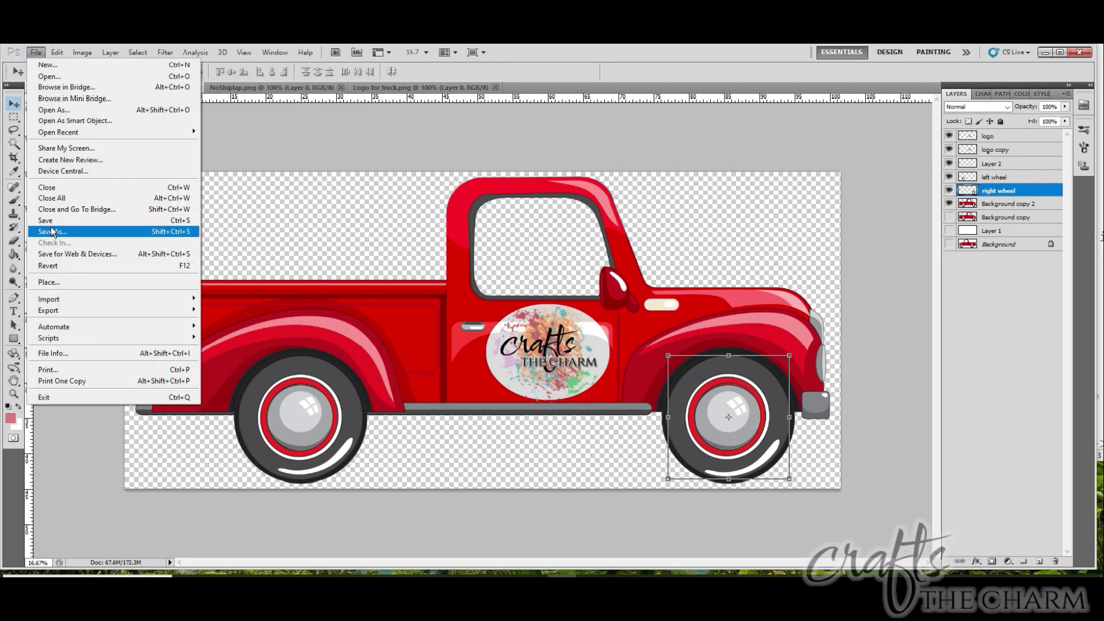
{"action": "mouse_move", "coordinate": [57, 53]}
{"action": "mouse_move", "coordinate": [126, 282]}
{"action": "left_click", "coordinate": [247, 282]}
{"action": "left_click", "coordinate": [997, 177]}
{"action": "left_click", "coordinate": [57, 52]}
{"action": "left_click", "coordinate": [238, 310]}
{"action": "double_click", "coordinate": [292, 72]}
{"action": "type", "text": "-20"}
{"action": "left_click", "coordinate": [592, 73]}
Save the frame as a PNG copy named truck 14 in the Animation frames folder
{"action": "left_click", "coordinate": [35, 52]}
{"action": "left_click", "coordinate": [55, 231]}
{"action": "left_click", "coordinate": [279, 429]}
{"action": "left_click", "coordinate": [232, 554]}
{"action": "left_click", "coordinate": [572, 174]}
Repeat the last rotation on the left and right wheels and save the frame as truck 15.png
{"action": "left_click", "coordinate": [57, 52]}
{"action": "mouse_move", "coordinate": [127, 282]}
{"action": "left_click", "coordinate": [247, 282]}
{"action": "key", "text": "alt+bracketleft"}
{"action": "left_click", "coordinate": [57, 52]}
{"action": "mouse_move", "coordinate": [74, 283]}
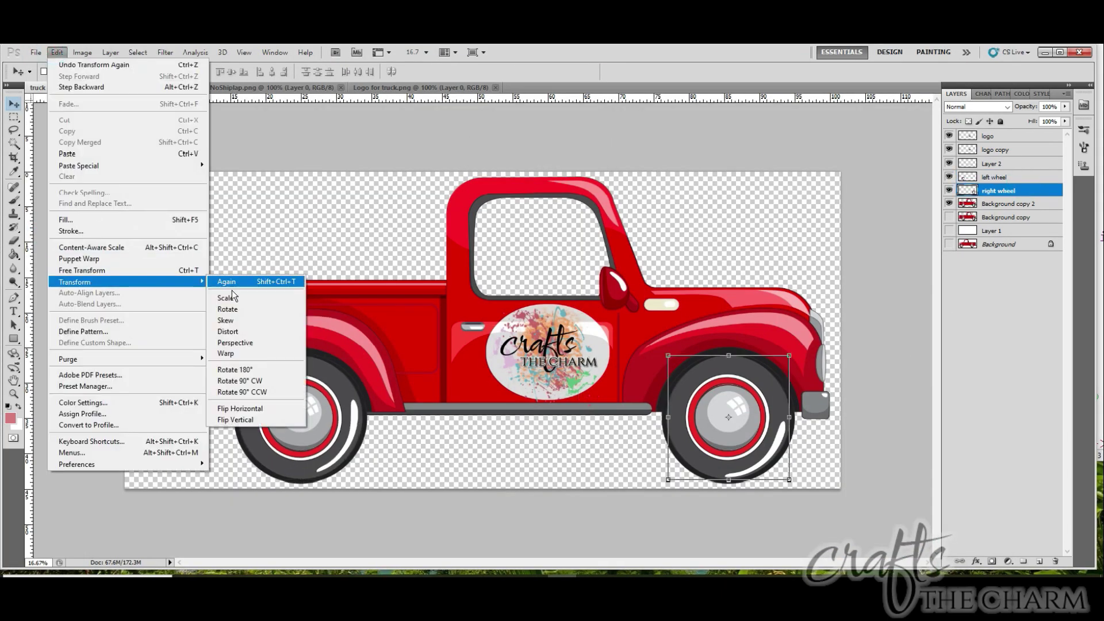
{"action": "left_click", "coordinate": [230, 283]}
{"action": "left_click", "coordinate": [36, 52]}
{"action": "left_click", "coordinate": [75, 218]}
{"action": "key", "text": "Return"}
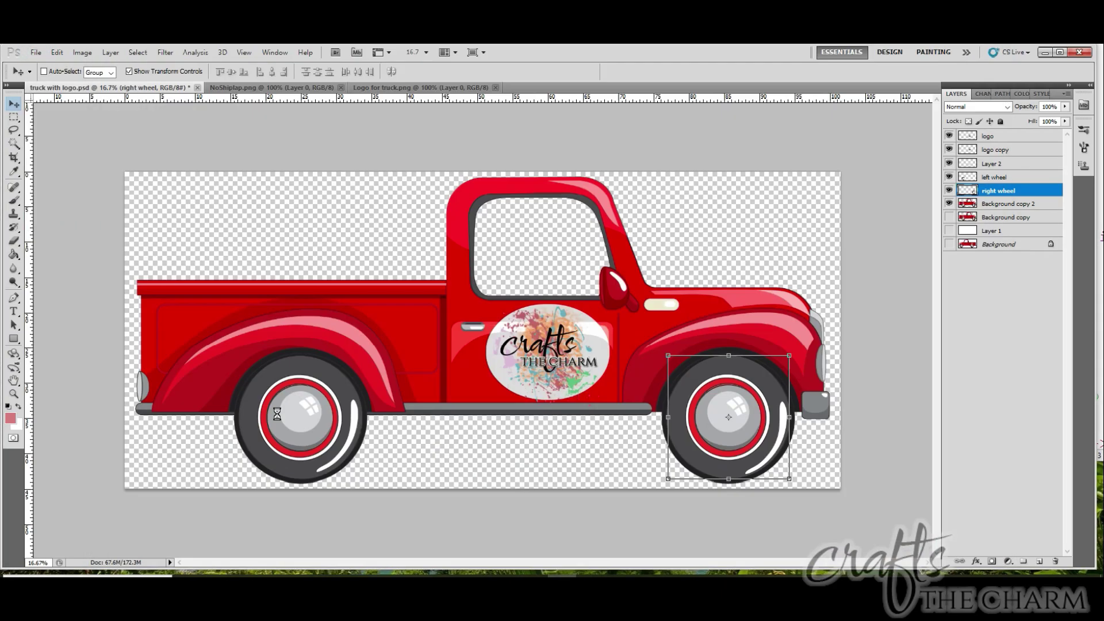
Repeat the last rotation on the right wheel, and rotate the left wheel by -20°
{"action": "left_click", "coordinate": [57, 52]}
{"action": "left_click", "coordinate": [216, 283]}
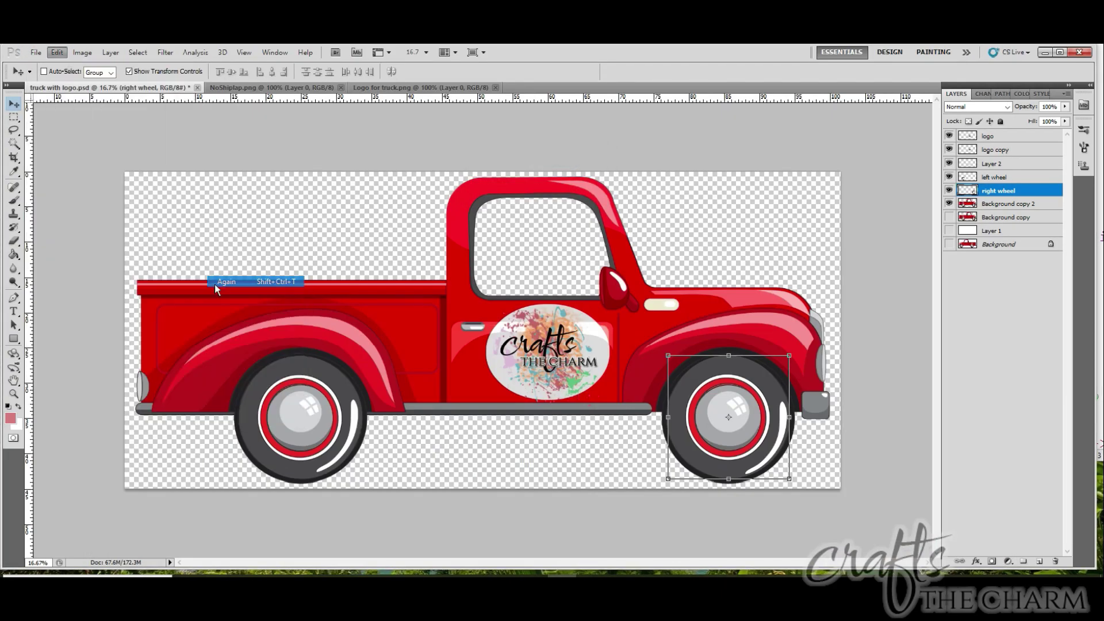
{"action": "left_click", "coordinate": [997, 178]}
{"action": "left_click", "coordinate": [57, 53]}
{"action": "left_click", "coordinate": [230, 310]}
{"action": "type", "text": "-20"}
{"action": "left_click", "coordinate": [595, 72]}
Save the frame as a PNG copy named truck 16 in the Animation frames folder
{"action": "left_click", "coordinate": [35, 54]}
{"action": "left_click", "coordinate": [53, 232]}
{"action": "left_click", "coordinate": [253, 428]}
{"action": "left_click", "coordinate": [251, 554]}
{"action": "left_click", "coordinate": [290, 412]}
{"action": "type", "text": "truck 16"}
{"action": "key", "text": "Return"}
{"action": "key", "text": "Return"}
Repeat the last rotation on the left wheel, and rotate the right wheel by -20°
{"action": "left_click", "coordinate": [60, 52]}
{"action": "left_click", "coordinate": [231, 280]}
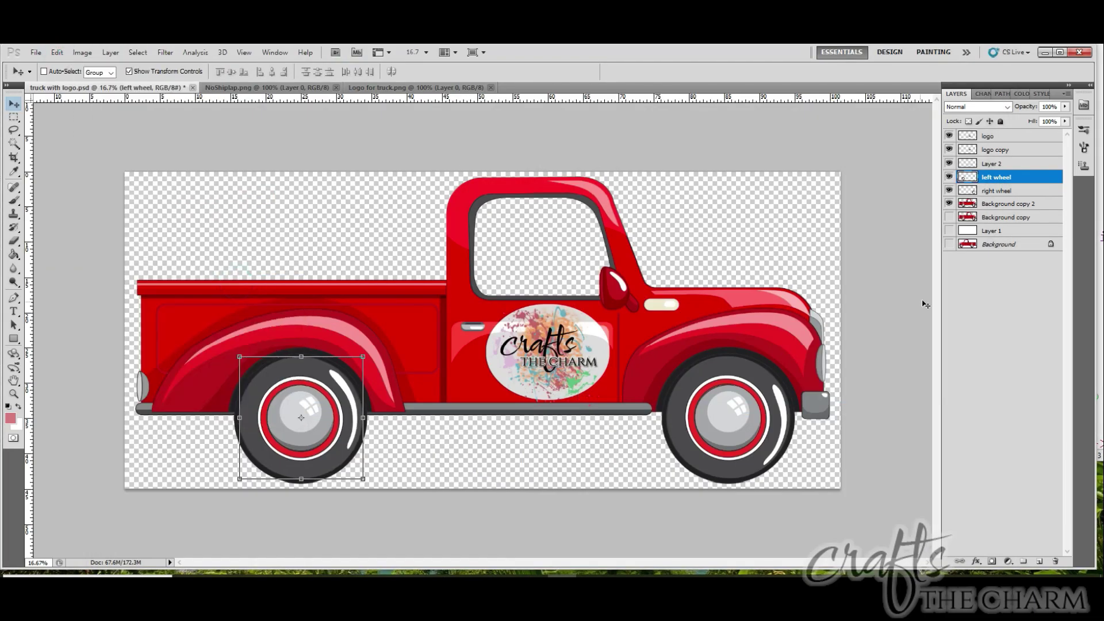
{"action": "left_click", "coordinate": [996, 190]}
{"action": "left_click", "coordinate": [56, 52]}
{"action": "left_click", "coordinate": [229, 308]}
{"action": "type", "text": "-20"}
{"action": "left_click", "coordinate": [593, 72]}
Save the frame as a PNG copy named truck 17 in the Animation frames folder
{"action": "left_click", "coordinate": [46, 232]}
{"action": "left_click", "coordinate": [253, 429]}
{"action": "left_click", "coordinate": [251, 554]}
{"action": "left_click", "coordinate": [317, 412]}
{"action": "type", "text": "truck 17"}
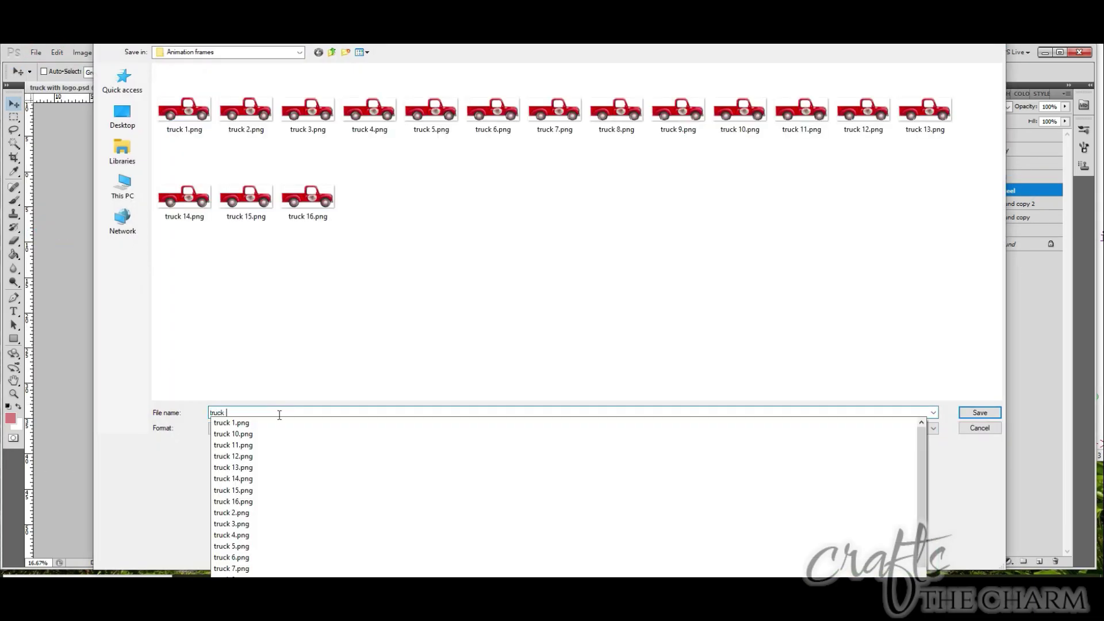
{"action": "key", "text": "Return"}
{"action": "key", "text": "Return"}
Repeat the last rotation on the right wheel, and rotate the left wheel by -20°
{"action": "left_click", "coordinate": [58, 53]}
{"action": "left_click", "coordinate": [241, 280]}
{"action": "left_click", "coordinate": [1016, 177]}
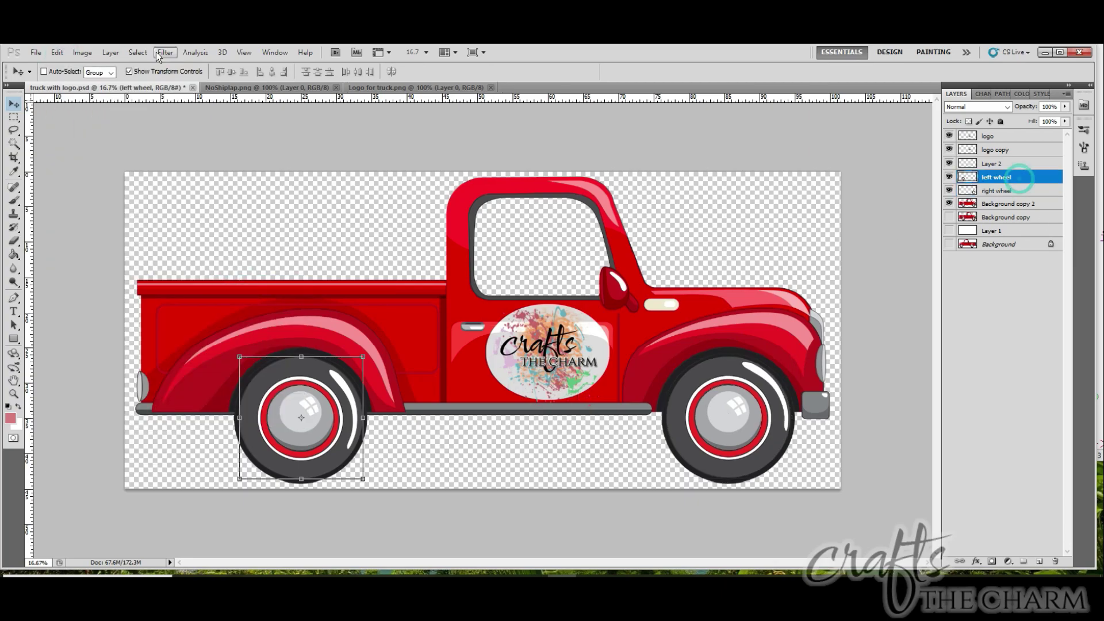
{"action": "left_click", "coordinate": [56, 53]}
{"action": "left_click", "coordinate": [248, 309]}
{"action": "double_click", "coordinate": [292, 72]}
{"action": "type", "text": "-20"}
{"action": "left_click", "coordinate": [591, 72]}
Save the frame as a PNG copy named truck 18 in the Animation frames folder
{"action": "left_click", "coordinate": [35, 52]}
{"action": "left_click", "coordinate": [49, 228]}
{"action": "left_click", "coordinate": [253, 428]}
{"action": "left_click", "coordinate": [252, 554]}
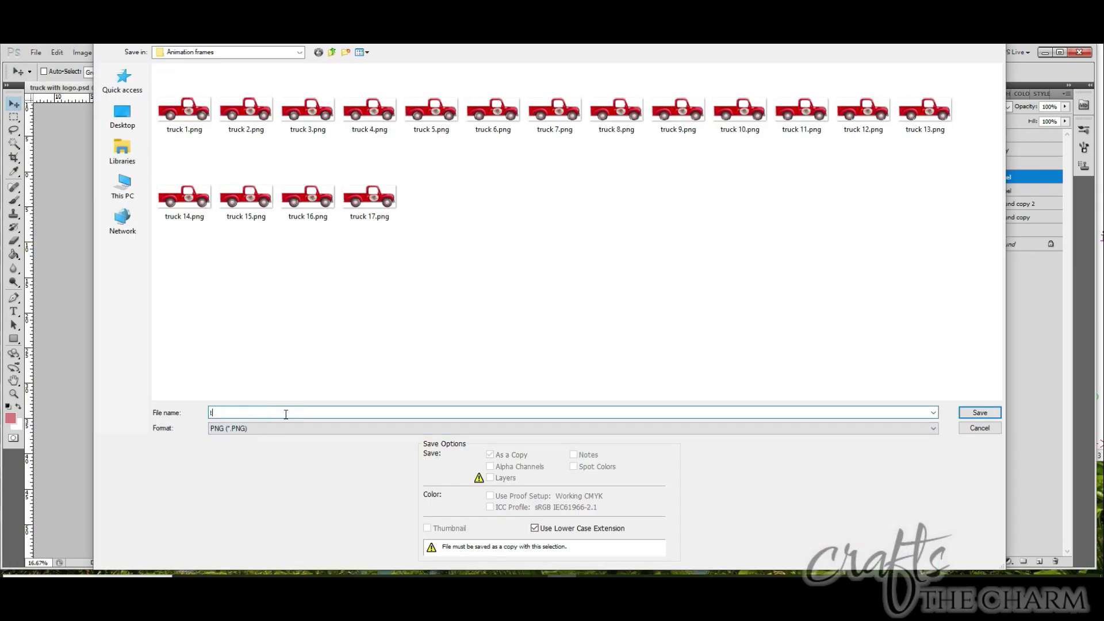
{"action": "left_click", "coordinate": [285, 414]}
{"action": "type", "text": "truck 18"}
{"action": "key", "text": "Return"}
{"action": "key", "text": "Return"}
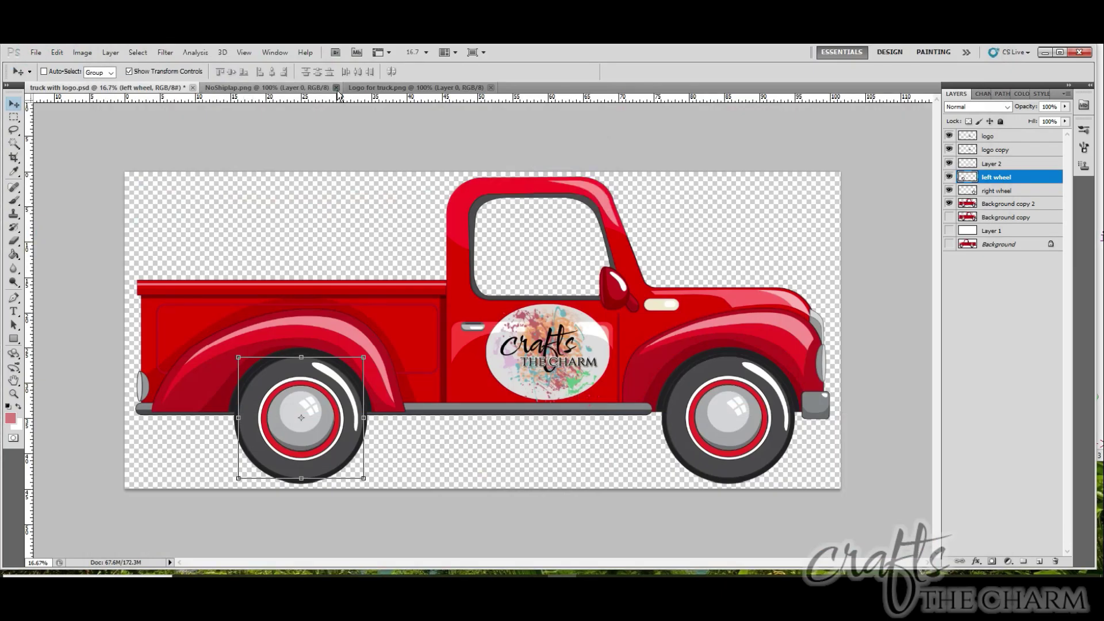
Load truck 1.png through truck 18.png from the Animation frames folder into a single layered stack
{"action": "left_click", "coordinate": [36, 52]}
{"action": "mouse_move", "coordinate": [101, 338]}
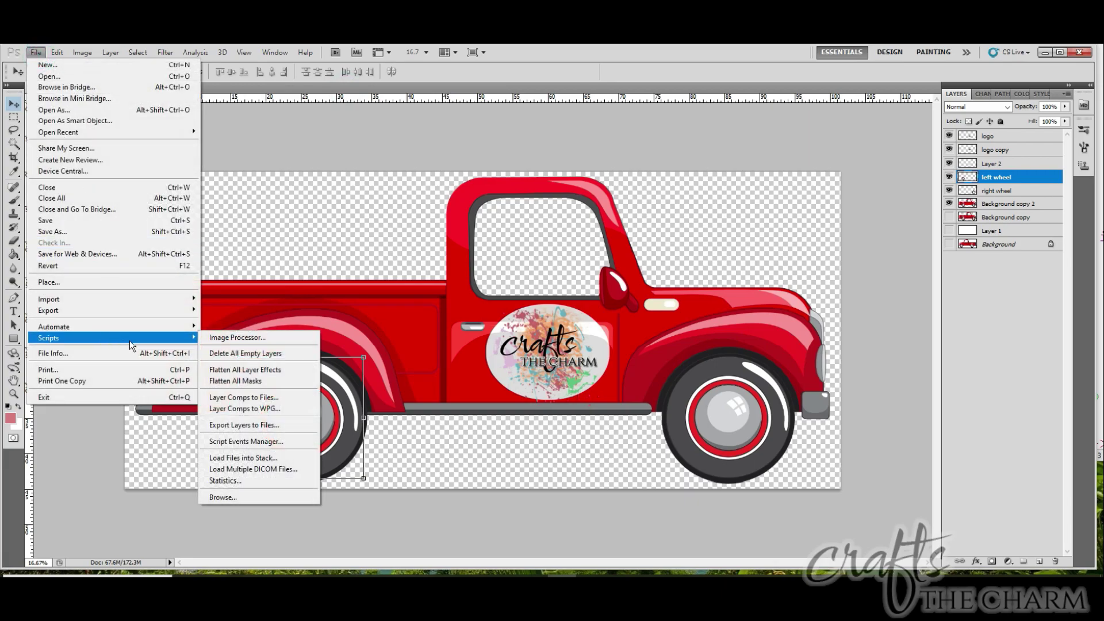
{"action": "left_click", "coordinate": [243, 457]}
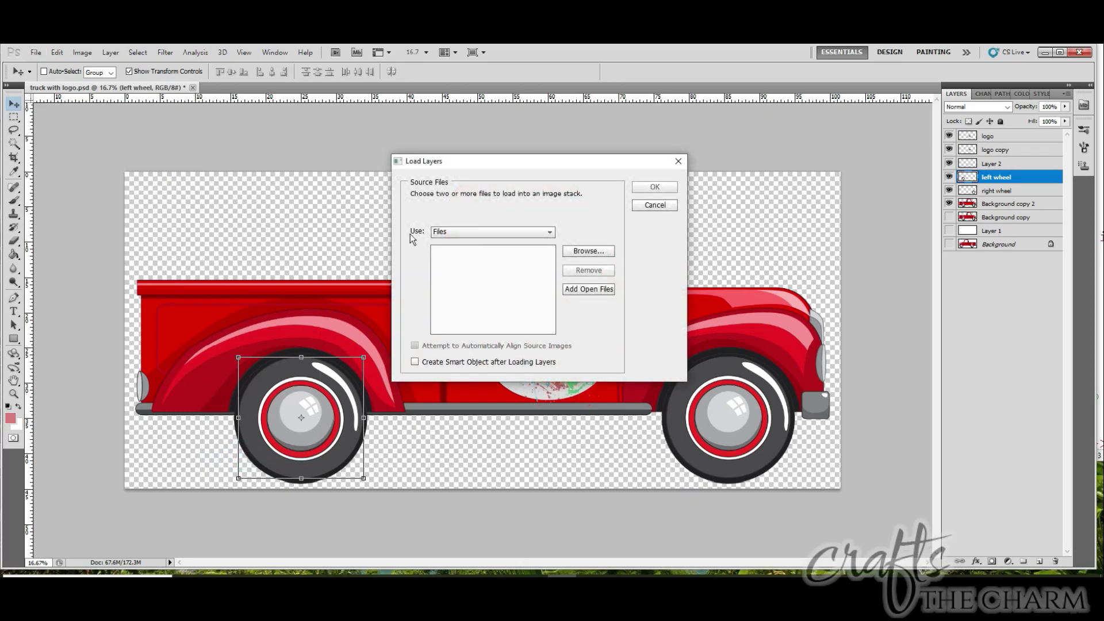
{"action": "left_click", "coordinate": [610, 255]}
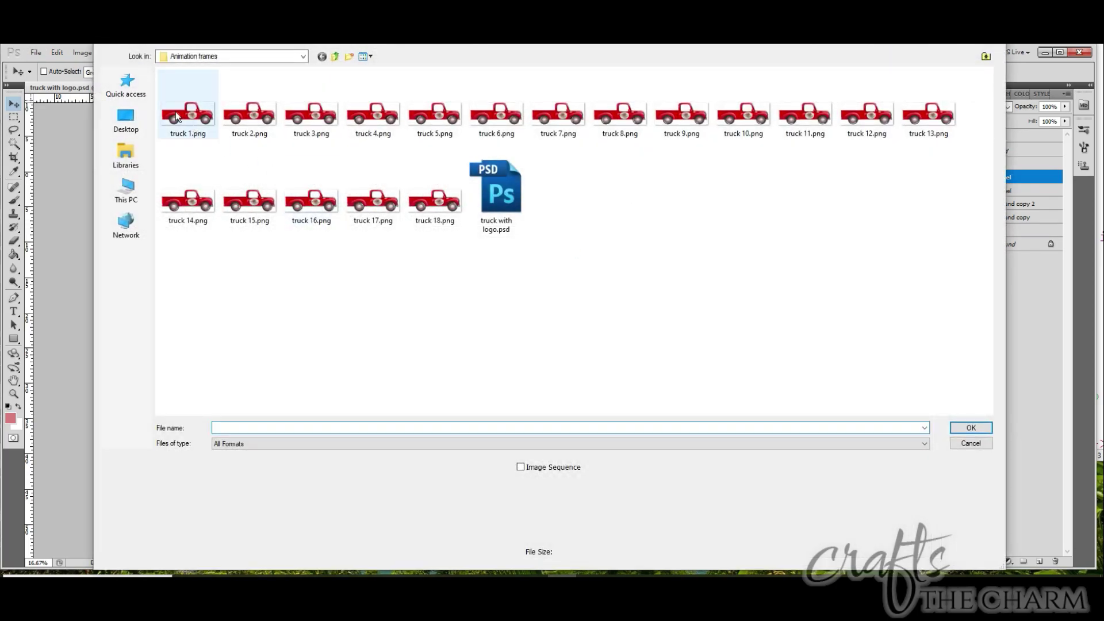
{"action": "left_click", "coordinate": [441, 205], "text": "shift"}
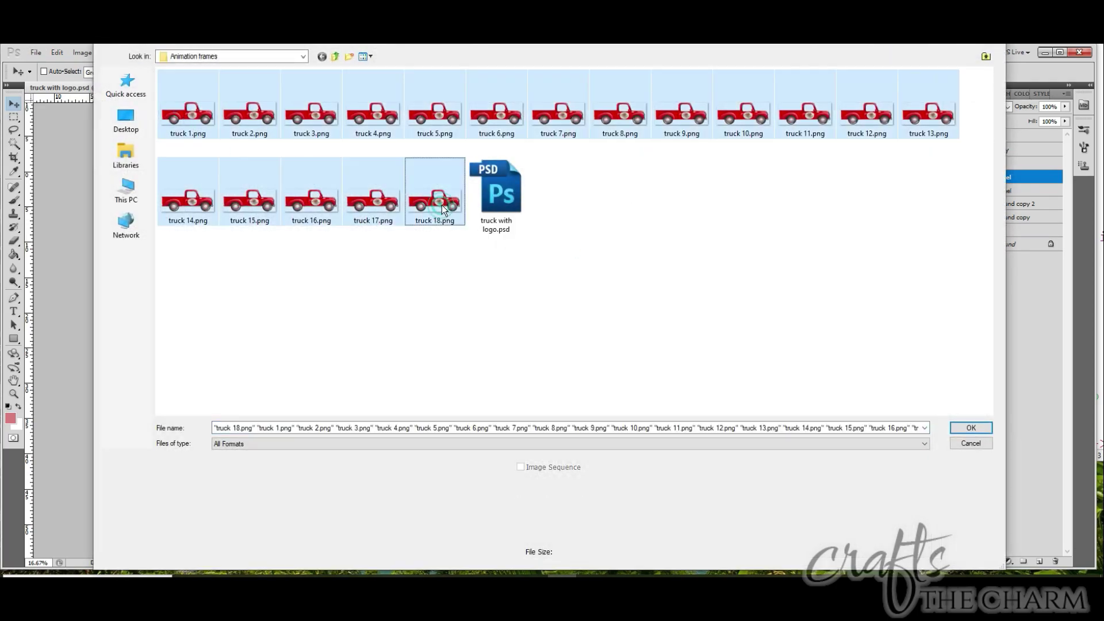
{"action": "left_click", "coordinate": [977, 427]}
{"action": "left_click", "coordinate": [657, 185]}
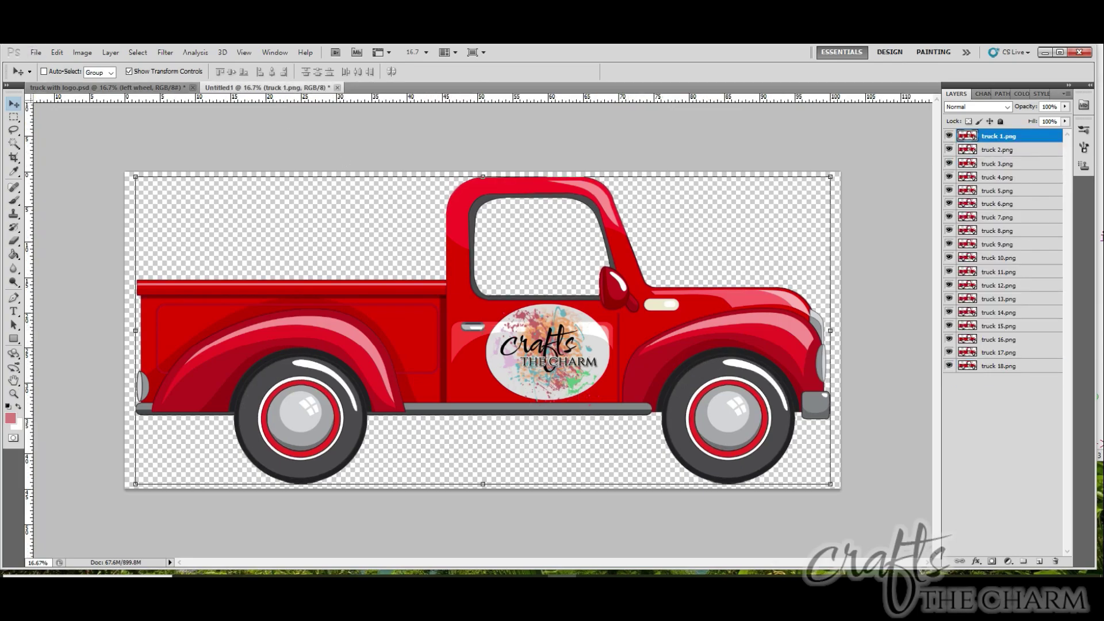
Make animation frames from all the stacked layers and preview the playback
{"action": "left_click", "coordinate": [268, 53]}
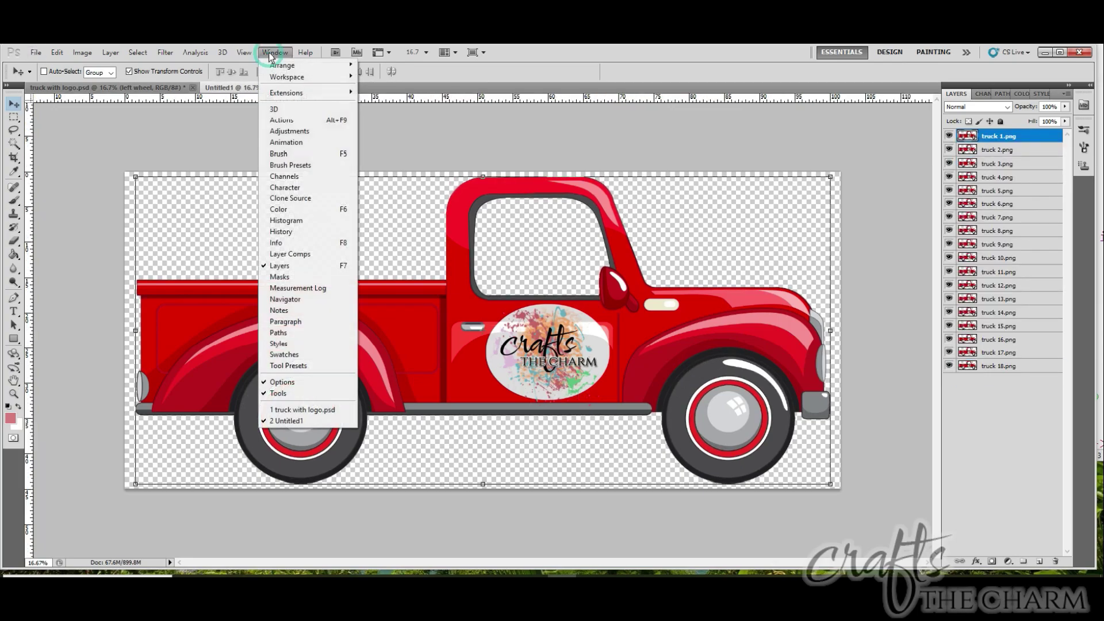
{"action": "left_click", "coordinate": [293, 141]}
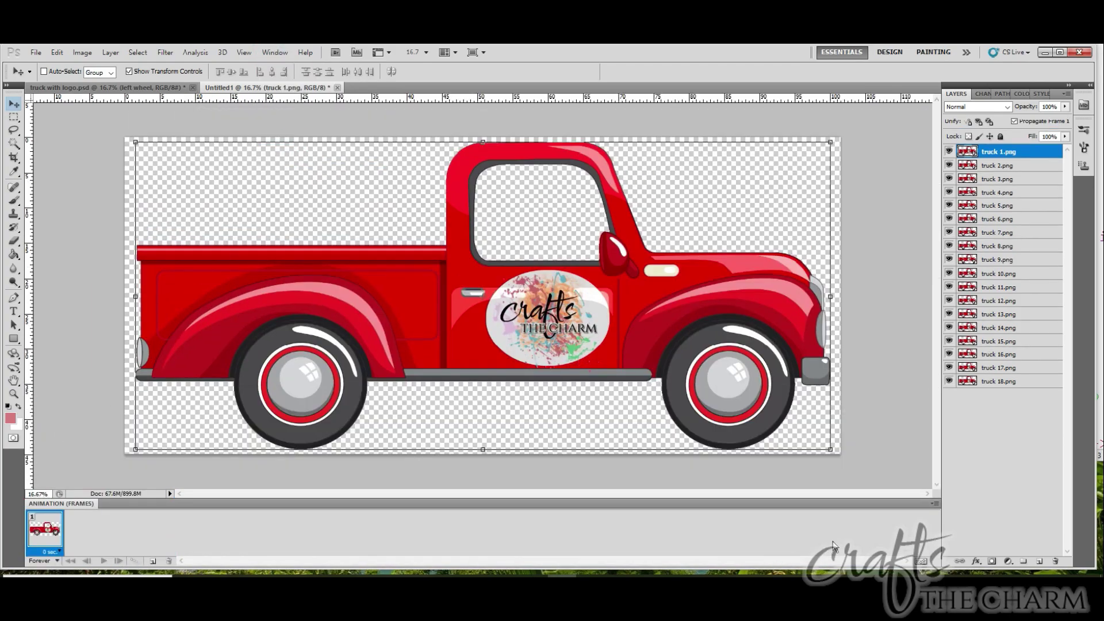
{"action": "left_click", "coordinate": [935, 502]}
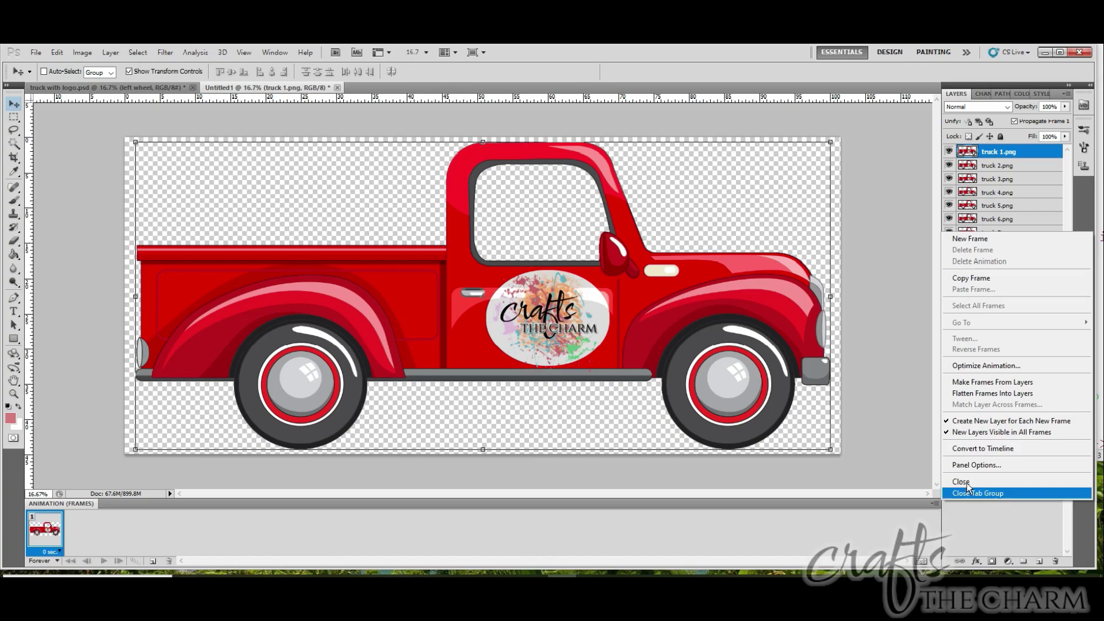
{"action": "left_click", "coordinate": [995, 381]}
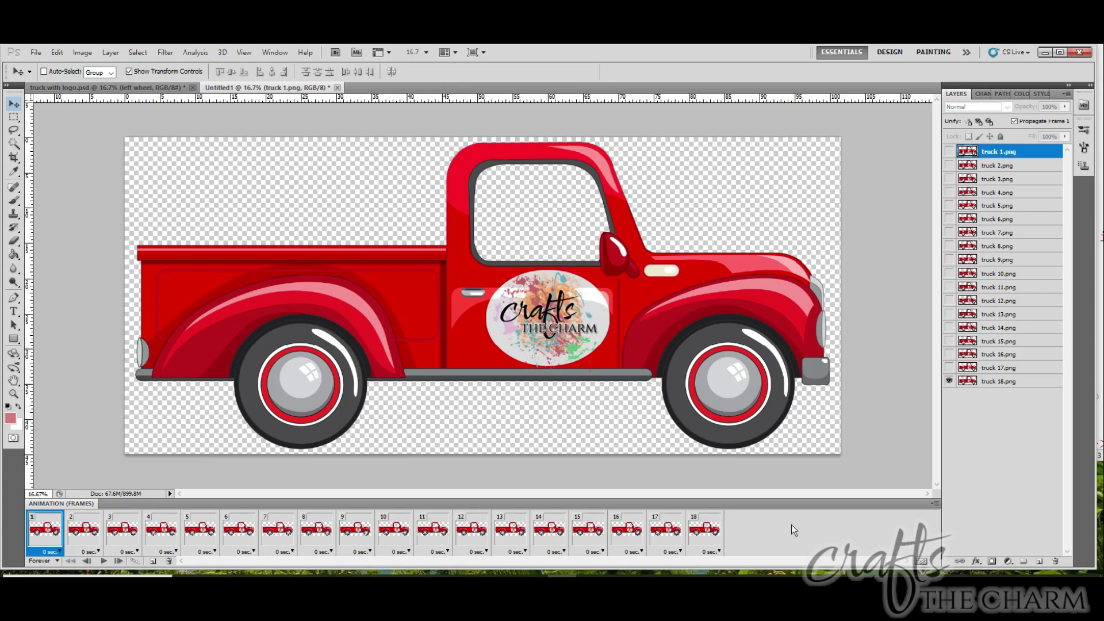
{"action": "left_click", "coordinate": [104, 562]}
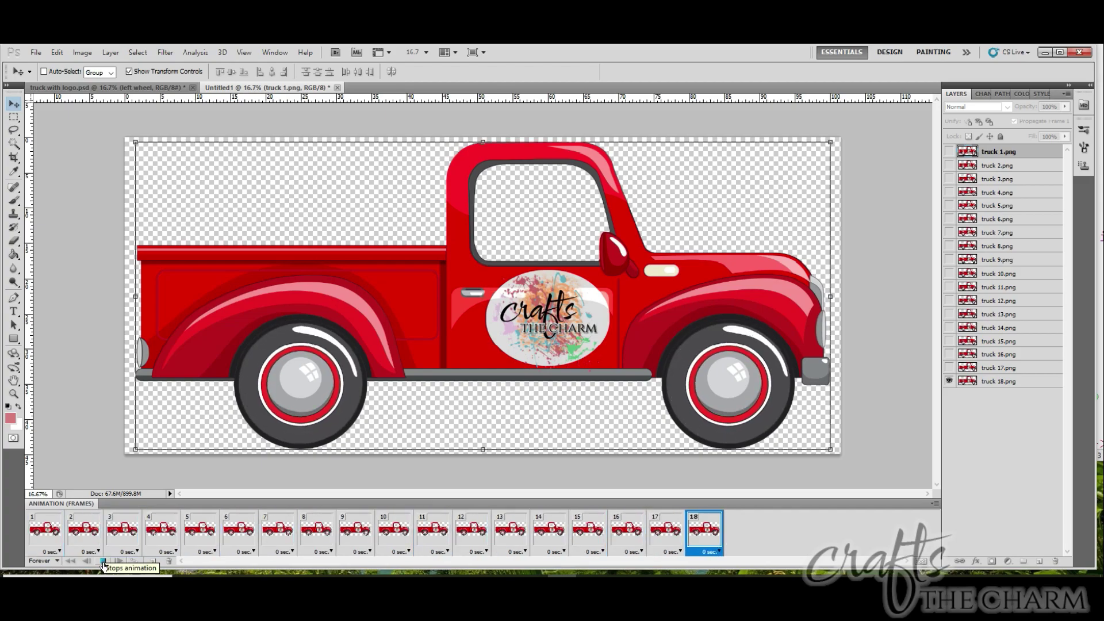
{"action": "left_click", "coordinate": [103, 560]}
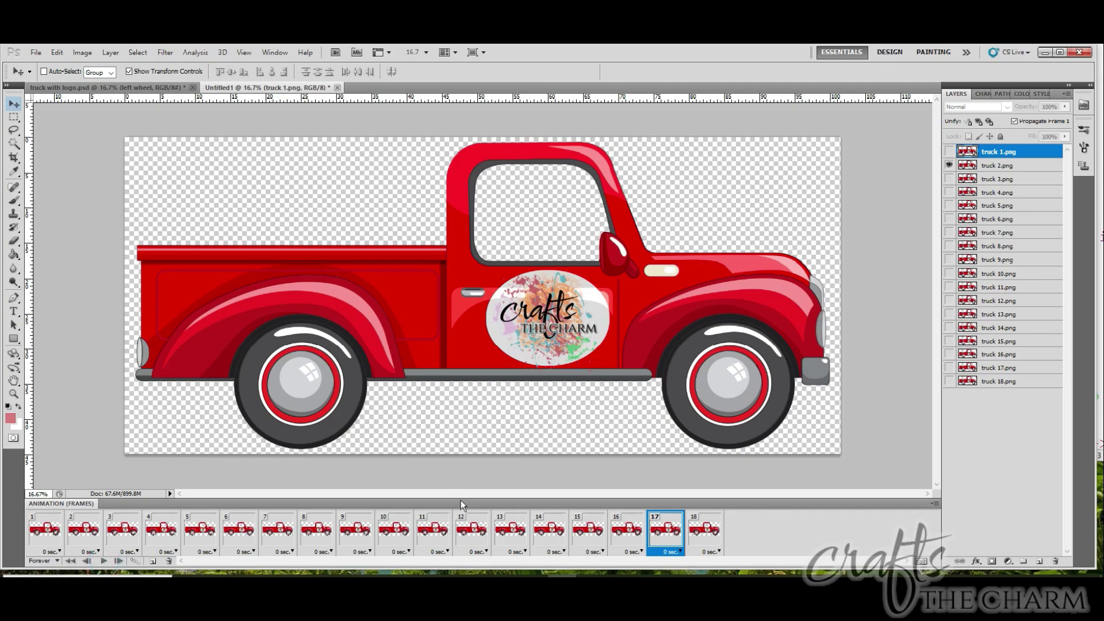
Nudge the truck 2.png layer slightly upward
{"action": "left_click", "coordinate": [1017, 165]}
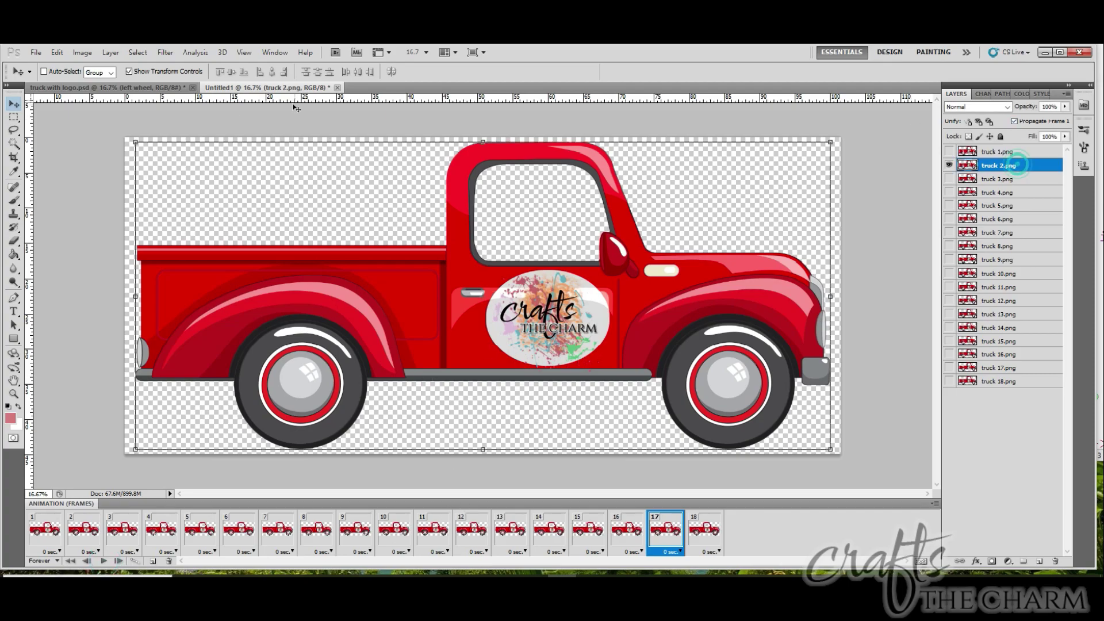
{"action": "key", "text": "Up"}
{"action": "key", "text": "Up"}
{"action": "key", "text": "Up"}
{"action": "key", "text": "Up"}
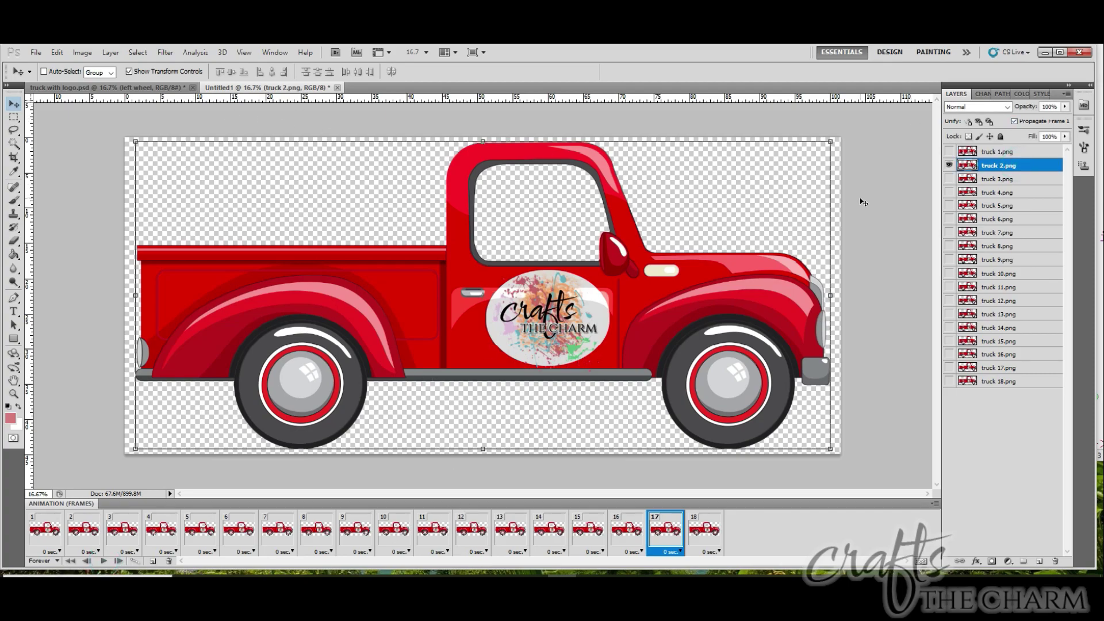
Make truck 3.png the visible layer in place of truck 2.png and nudge it upward
{"action": "left_click", "coordinate": [995, 178]}
{"action": "left_click", "coordinate": [994, 167]}
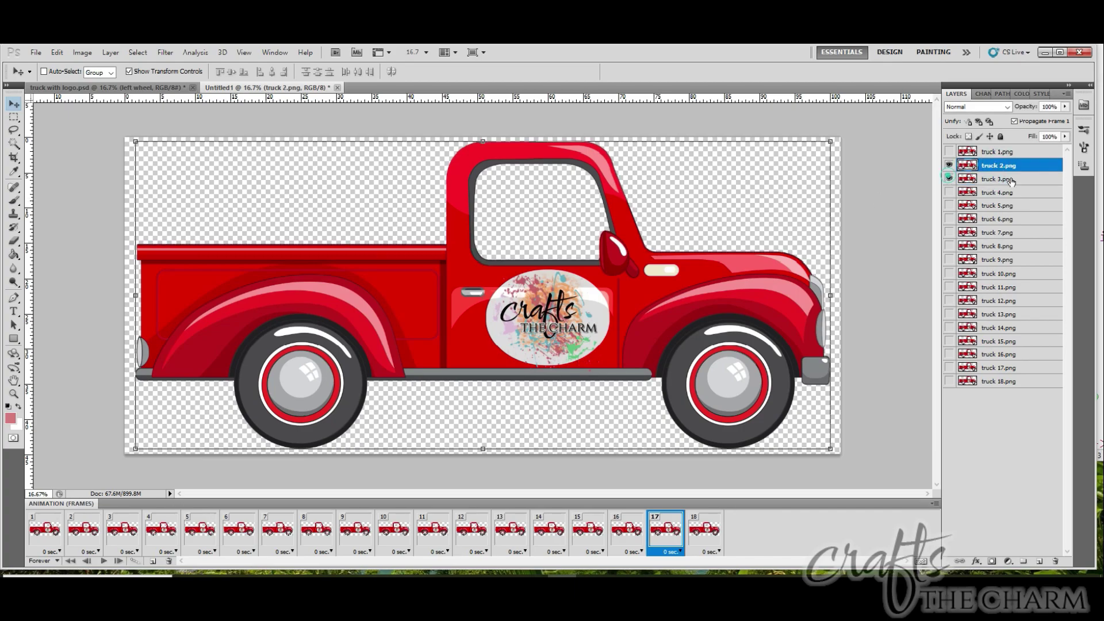
{"action": "left_click", "coordinate": [990, 180]}
{"action": "left_click", "coordinate": [103, 563]}
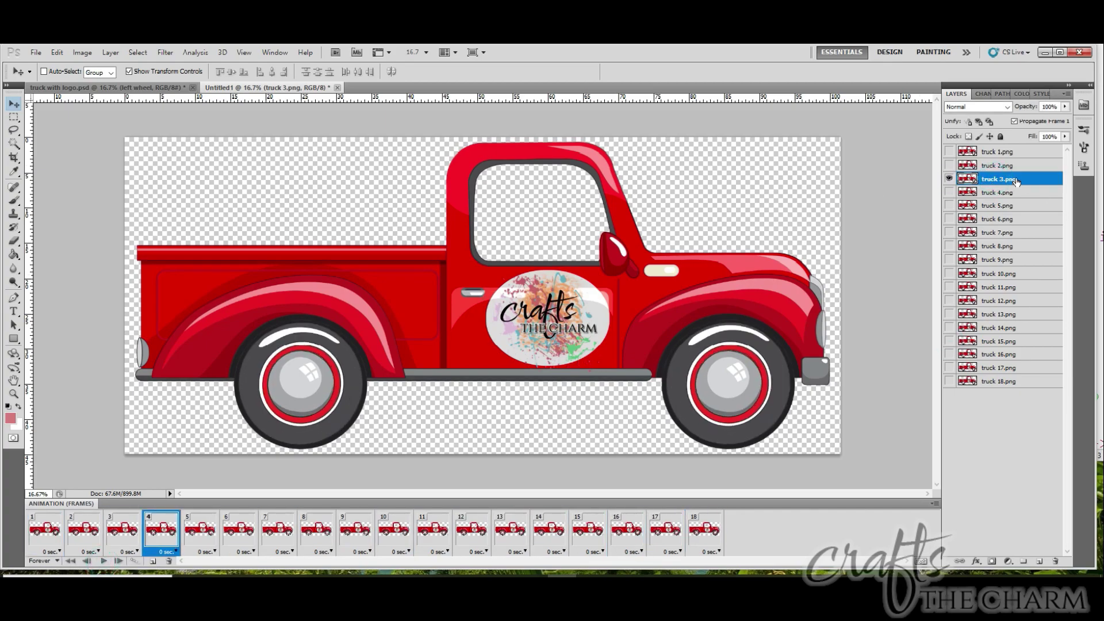
{"action": "left_click", "coordinate": [13, 117]}
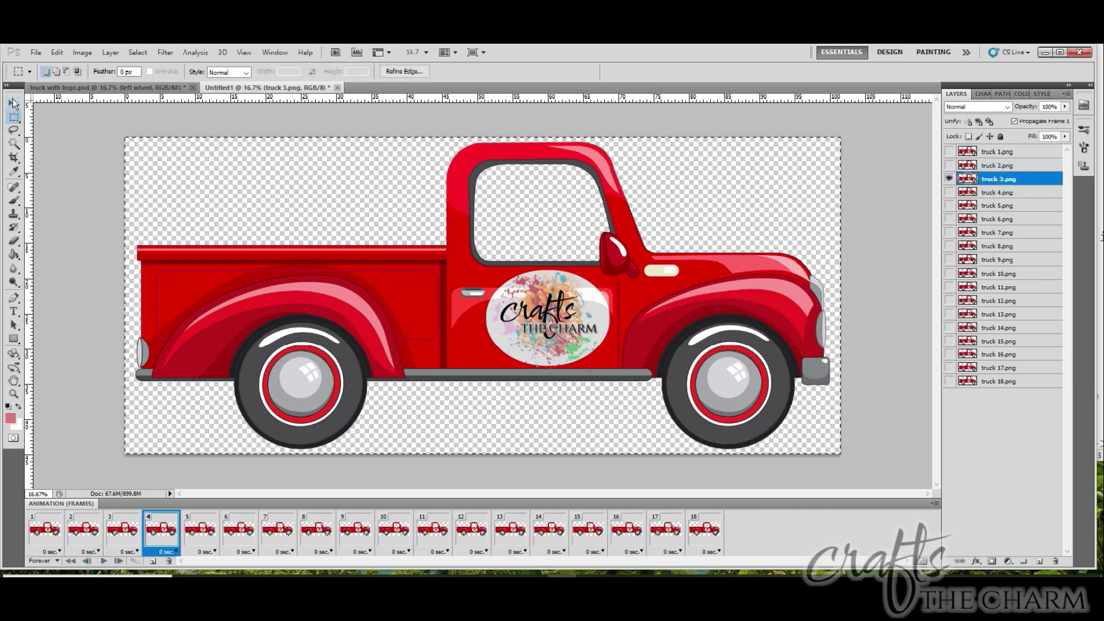
{"action": "left_click", "coordinate": [12, 106]}
{"action": "key", "text": "shift+Up"}
Show the truck 4.png layer and then the truck 5.png layer, hiding the previous one each time
{"action": "left_click", "coordinate": [1000, 193]}
{"action": "left_click", "coordinate": [949, 192]}
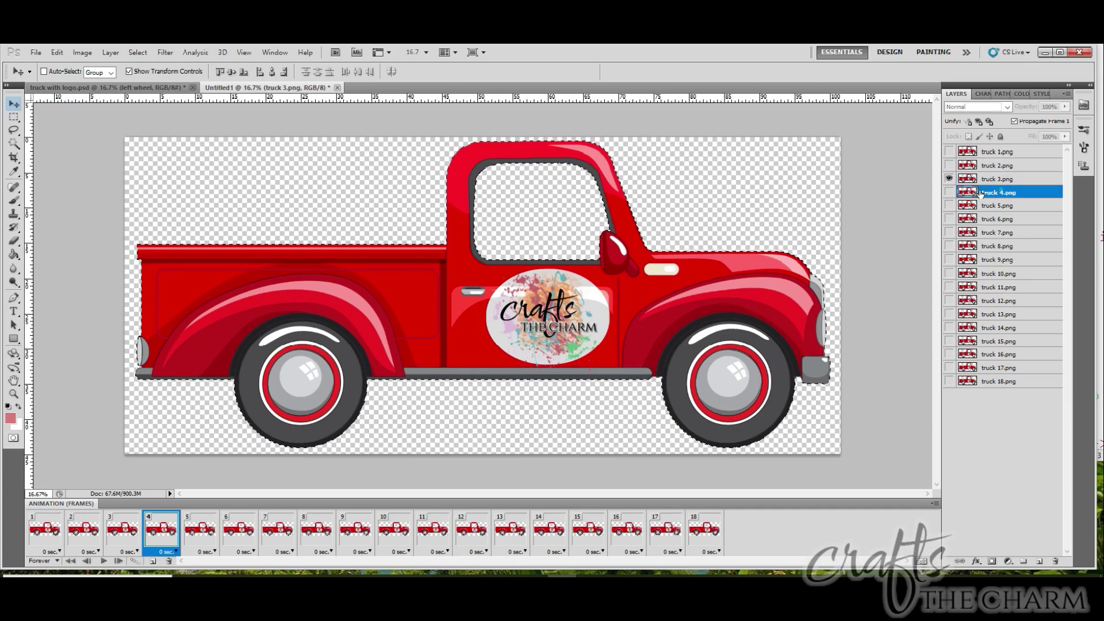
{"action": "left_click", "coordinate": [947, 179]}
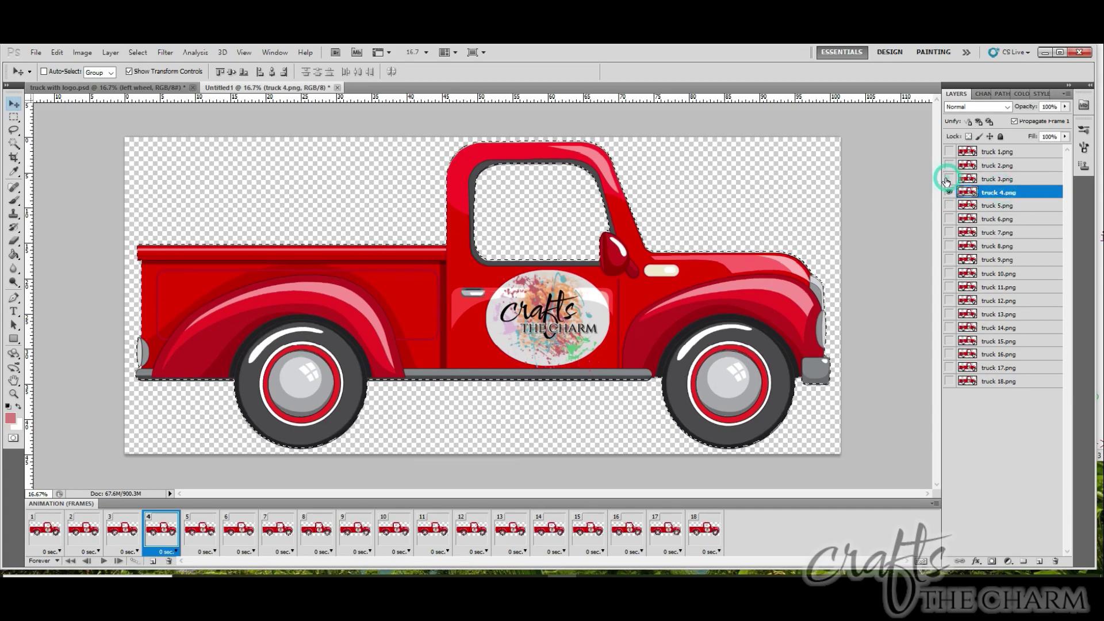
{"action": "left_click", "coordinate": [1016, 205]}
{"action": "left_click", "coordinate": [948, 205]}
{"action": "left_click", "coordinate": [947, 193]}
Switch the visible layer to truck 6.png and then truck 7.png, nudging each one slightly upward
{"action": "left_click", "coordinate": [1009, 218]}
{"action": "left_click", "coordinate": [948, 219]}
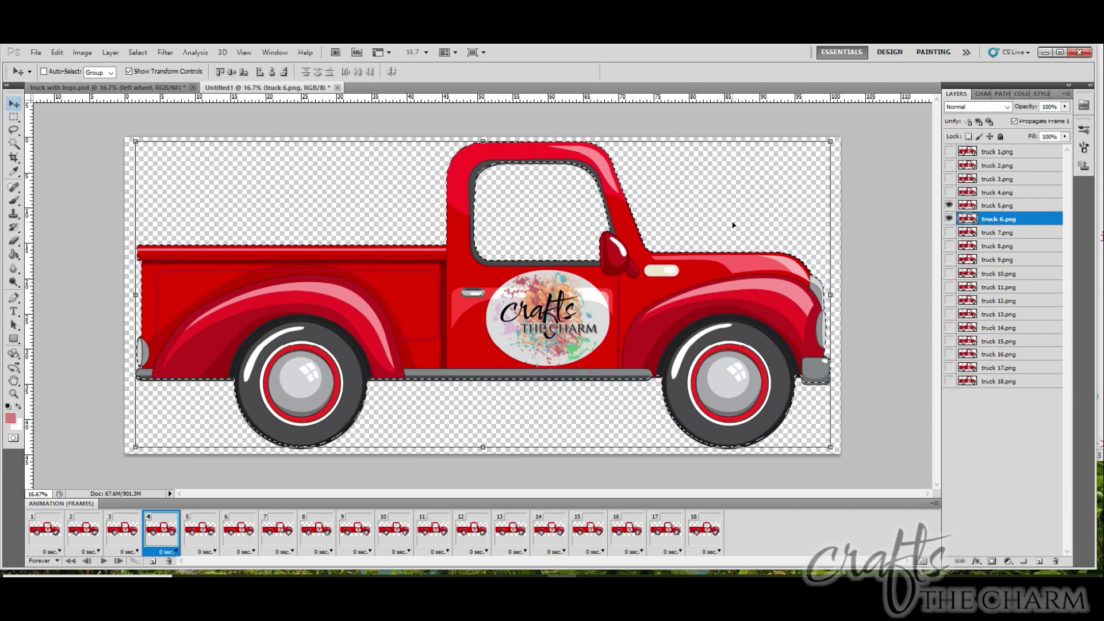
{"action": "left_click", "coordinate": [1002, 236]}
{"action": "left_click", "coordinate": [949, 220]}
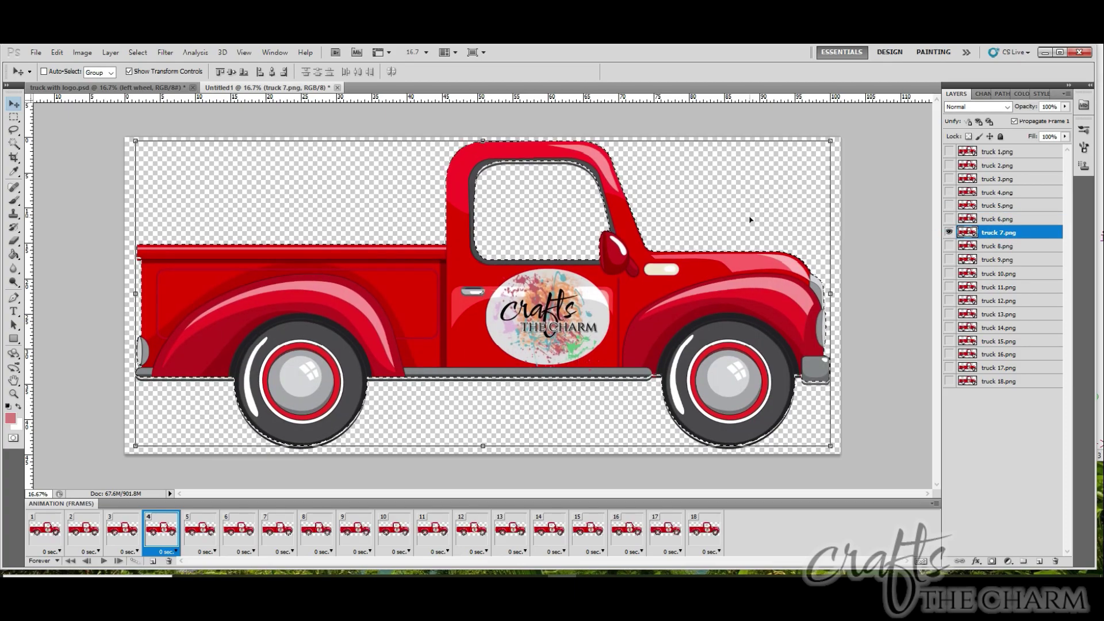
Switch the visible layer to truck 8.png and then truck 10.png, selecting each one and hiding the previous layer
{"action": "left_click", "coordinate": [1011, 247]}
{"action": "left_click", "coordinate": [948, 246]}
{"action": "left_click", "coordinate": [949, 273]}
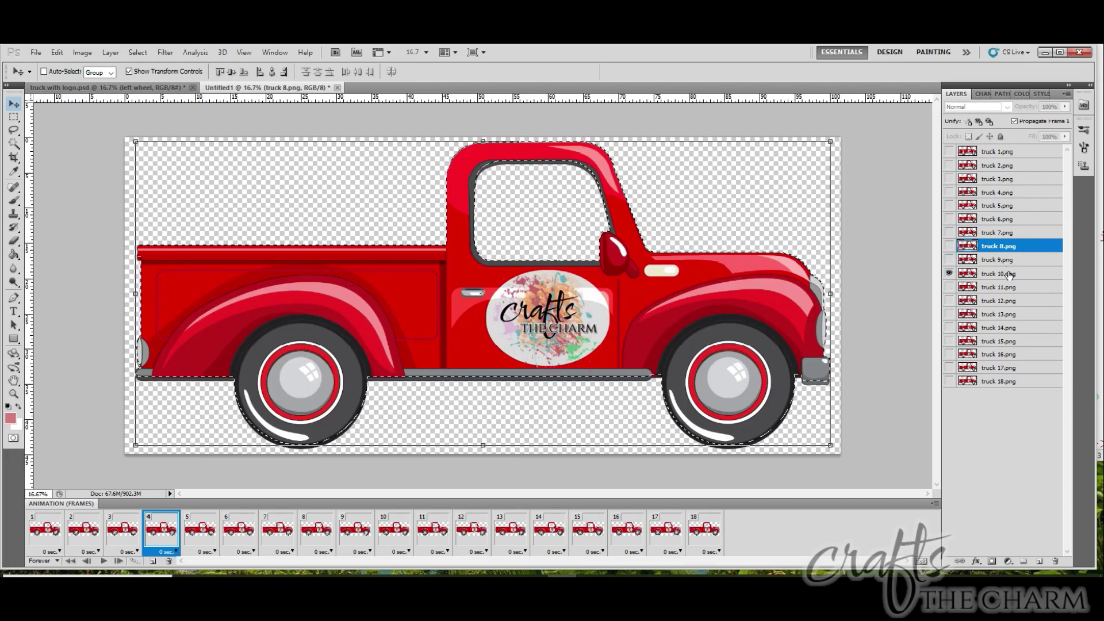
{"action": "left_click", "coordinate": [1006, 274]}
Switch the selected and visible layer to truck 11.png and then truck 12.png, hiding the previous one each time
{"action": "left_click", "coordinate": [1000, 287]}
{"action": "left_click", "coordinate": [948, 287]}
{"action": "left_click", "coordinate": [949, 273]}
{"action": "left_click", "coordinate": [1000, 300]}
{"action": "left_click", "coordinate": [949, 300]}
{"action": "left_click", "coordinate": [949, 287]}
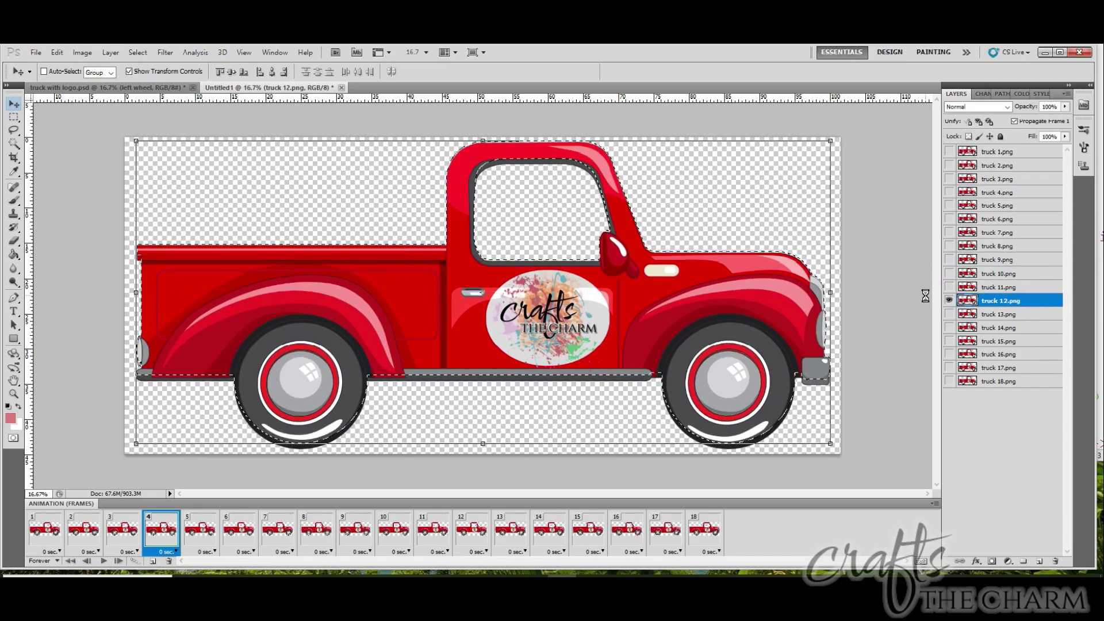
Step the visible layer through truck 14.png and truck 15.png to truck 16.png, nudging truck 15.png upward
{"action": "left_click", "coordinate": [1000, 328]}
{"action": "left_click", "coordinate": [949, 328]}
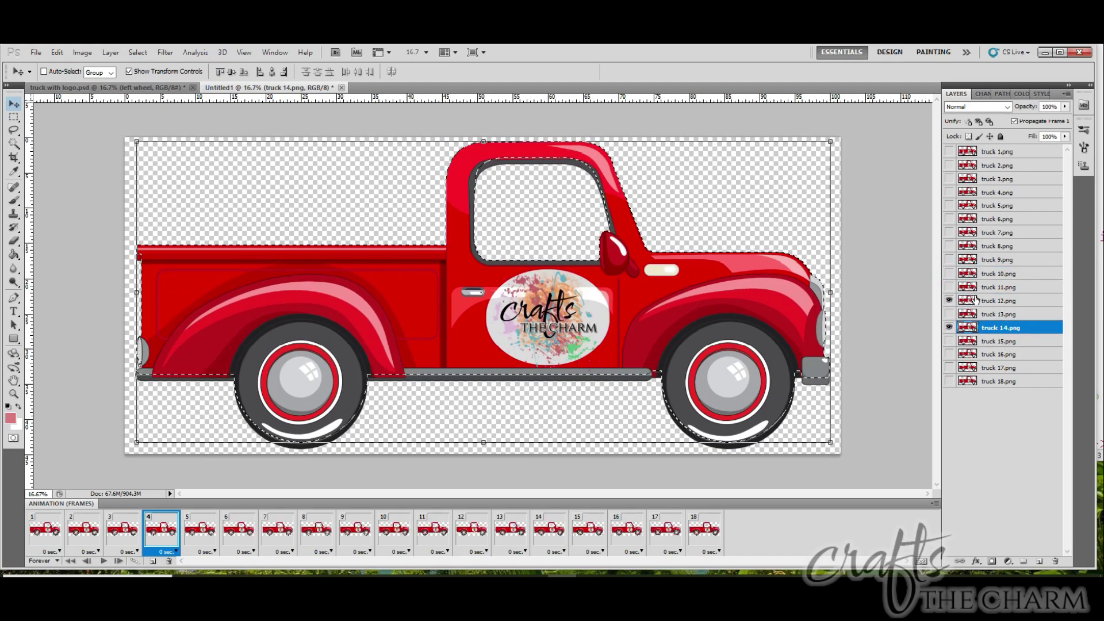
{"action": "left_click", "coordinate": [997, 342]}
{"action": "left_click", "coordinate": [949, 328]}
{"action": "key", "text": "shift+Up"}
{"action": "left_click", "coordinate": [949, 341]}
{"action": "left_click", "coordinate": [948, 354]}
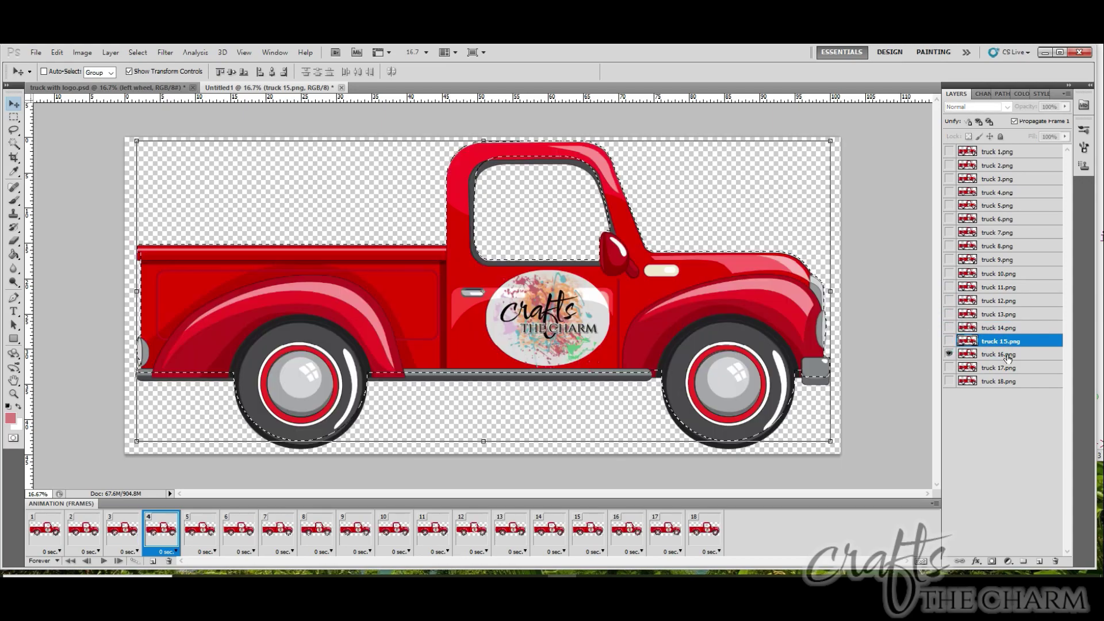
Nudge truck 16.png upward, and step the visible layer through truck 17.png to truck 18.png
{"action": "left_click", "coordinate": [1007, 357]}
{"action": "key", "text": "shift+Up"}
{"action": "left_click", "coordinate": [949, 354]}
{"action": "left_click", "coordinate": [948, 367]}
{"action": "left_click", "coordinate": [998, 368]}
{"action": "left_click", "coordinate": [998, 381]}
{"action": "left_click", "coordinate": [949, 368]}
{"action": "left_click", "coordinate": [949, 380]}
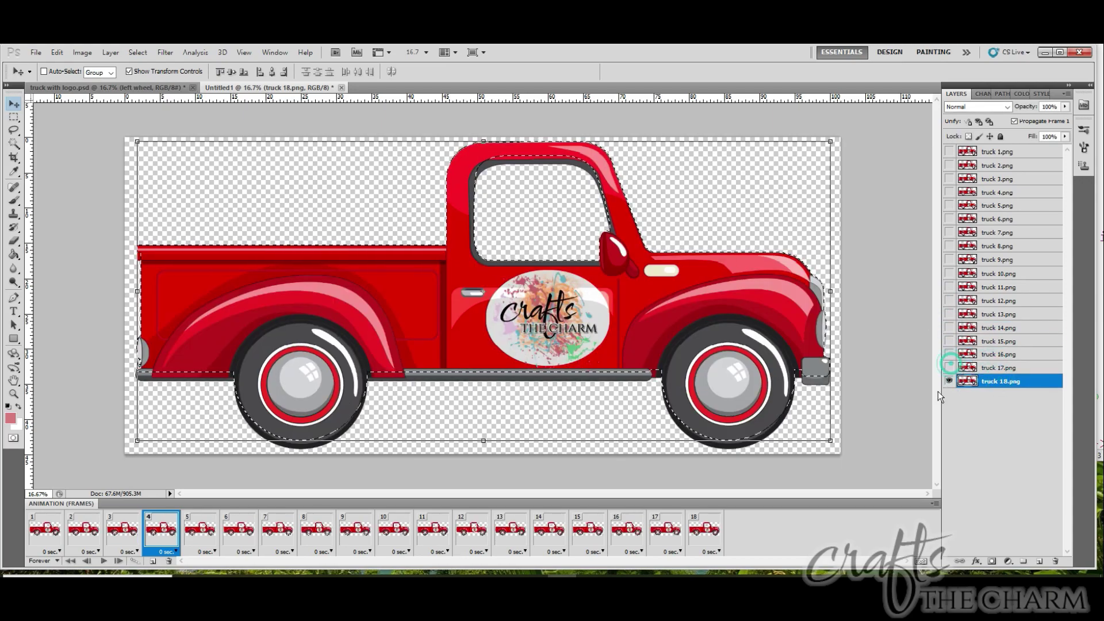
Preview the frame animation, check frame 3 with truck 18.png as the selected visible layer, and replay it
{"action": "left_click", "coordinate": [103, 561]}
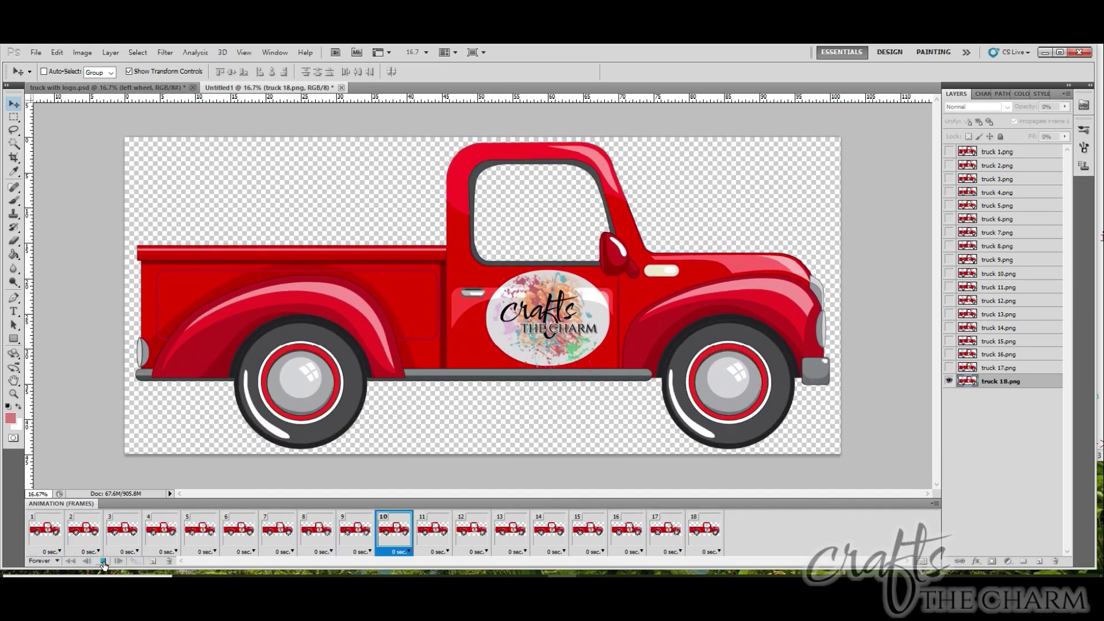
{"action": "left_click", "coordinate": [1000, 382]}
{"action": "left_click", "coordinate": [948, 354]}
{"action": "left_click", "coordinate": [949, 381]}
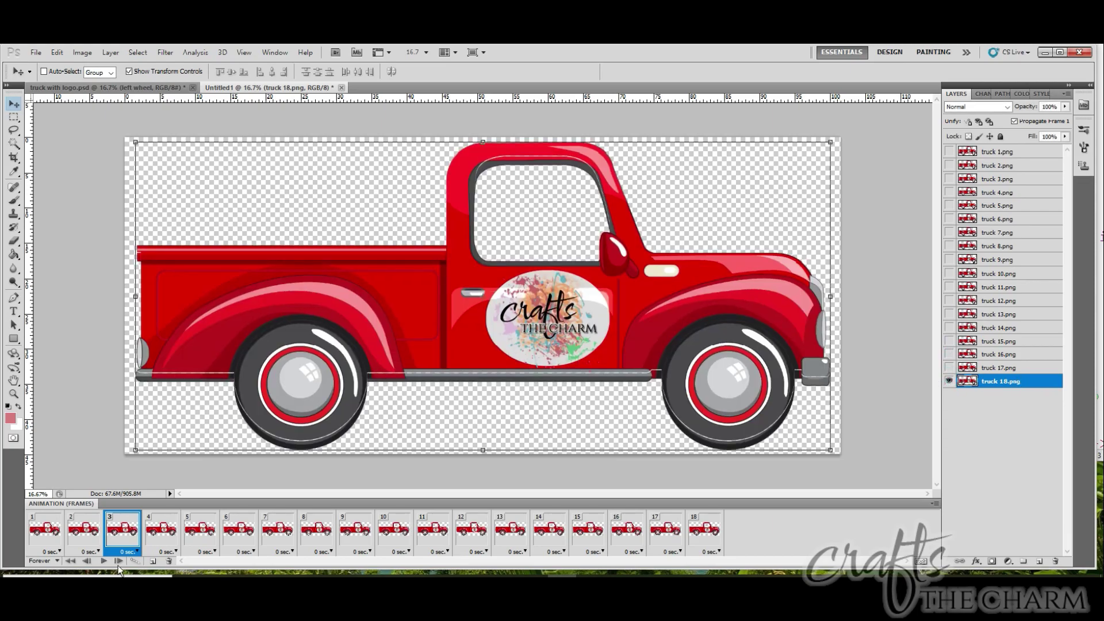
{"action": "left_click", "coordinate": [104, 561]}
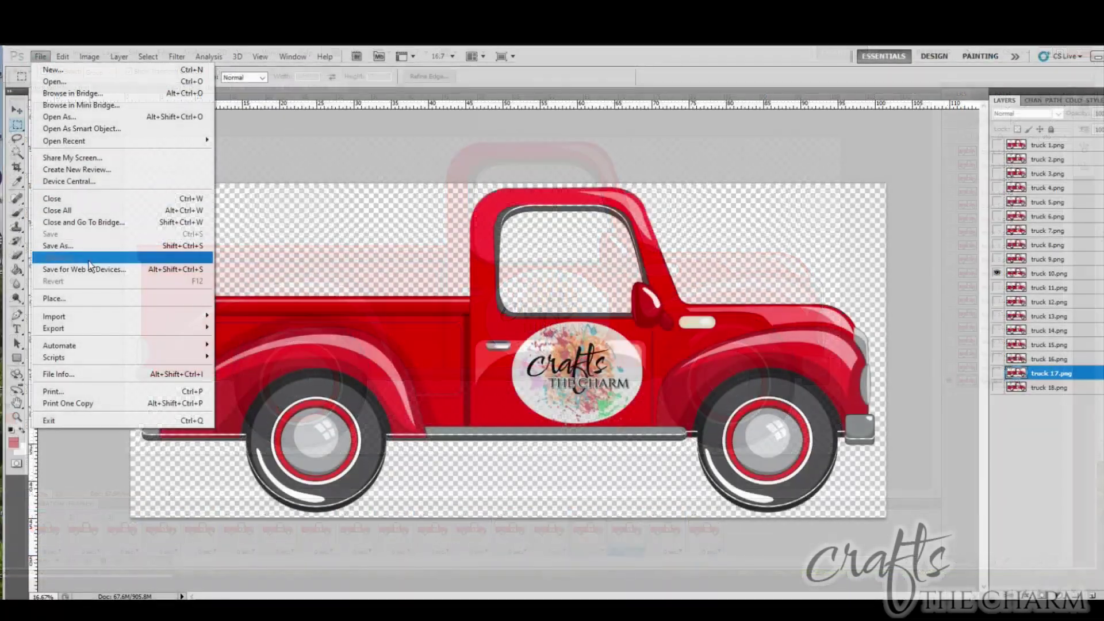
Export the truck animation for web as a GIF named CtCTruck.gif in the Animation frames folder
{"action": "left_click", "coordinate": [89, 266]}
{"action": "left_click", "coordinate": [602, 406]}
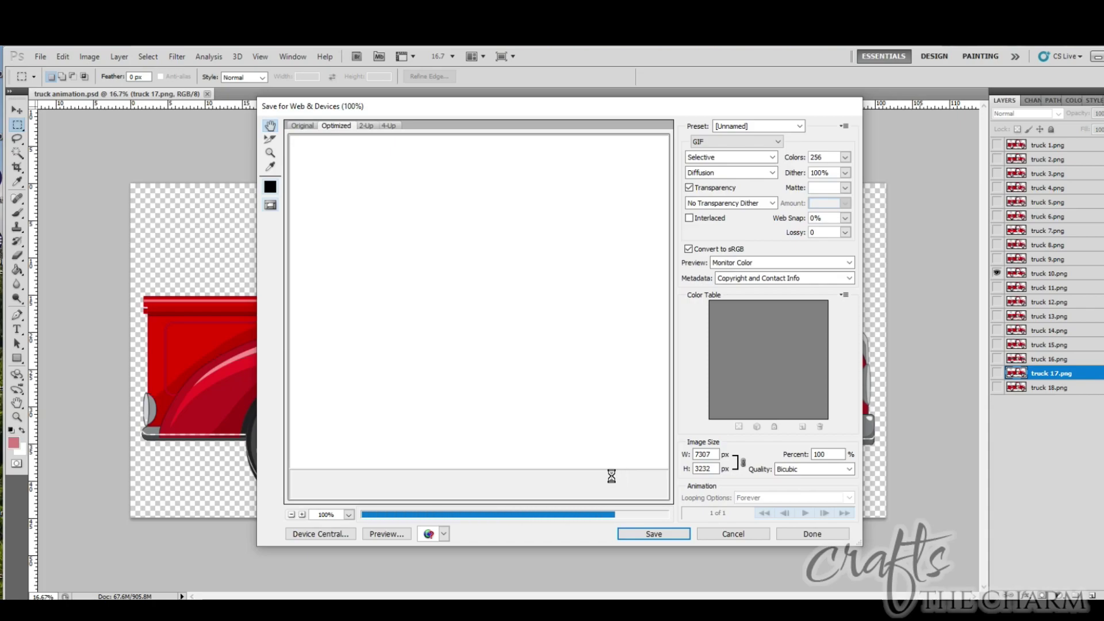
{"action": "left_click", "coordinate": [657, 536]}
{"action": "key", "text": "Return"}
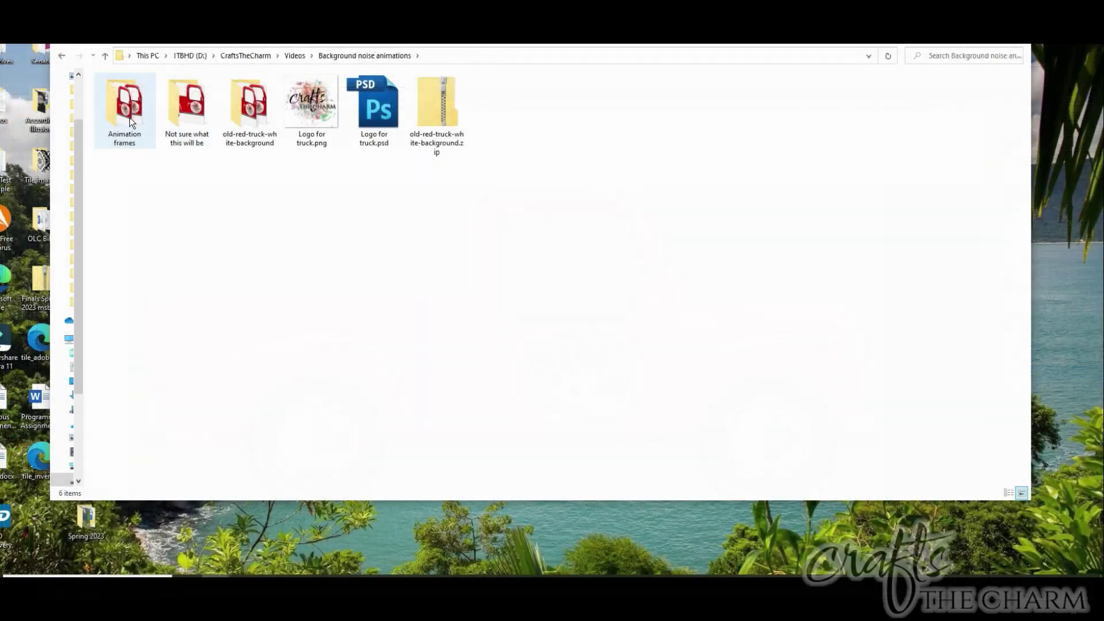
In File Explorer, open CtCTruck.gif from the Animation frames folder to view the exported animation
{"action": "double_click", "coordinate": [130, 117]}
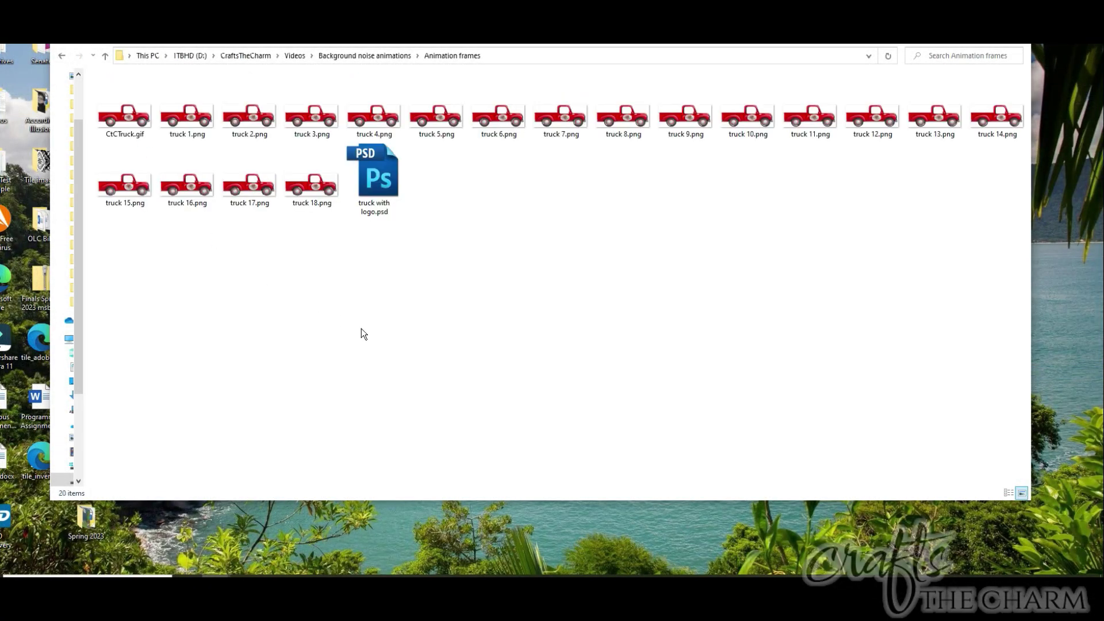
{"action": "double_click", "coordinate": [128, 123]}
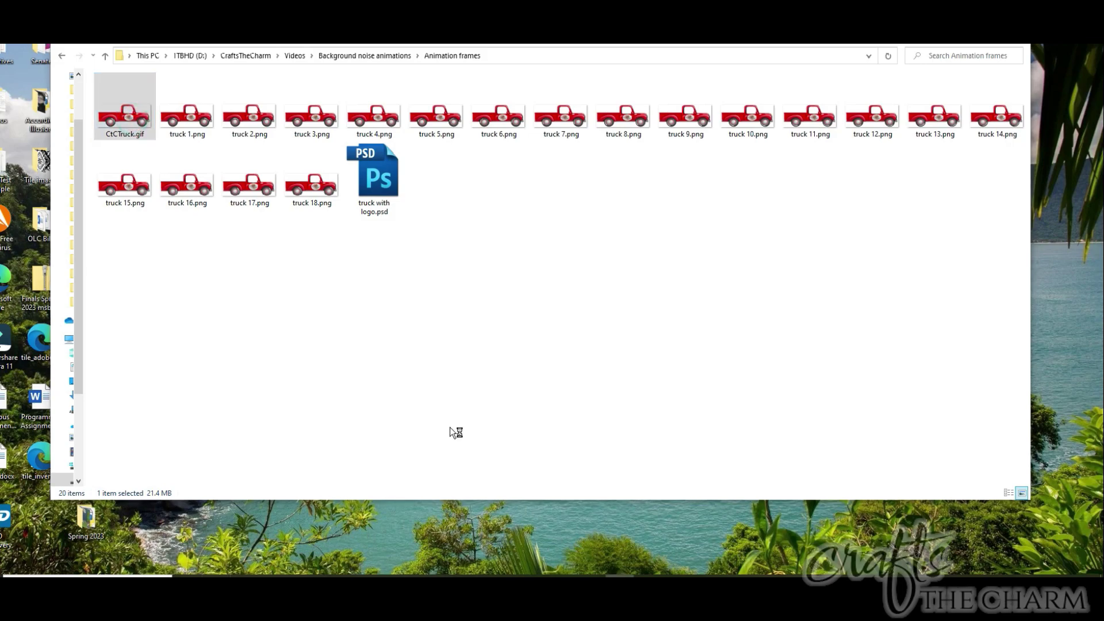